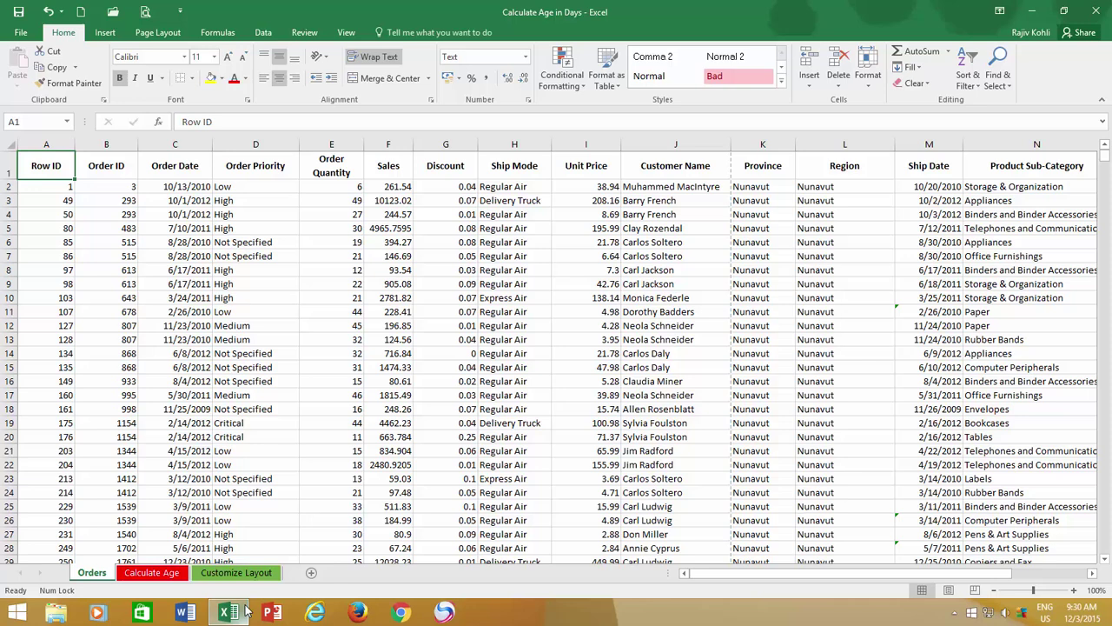
Preview the print layout, view page 2 of 2 with the Province-to-margin columns, then return to Orders.
left_click(146, 14)
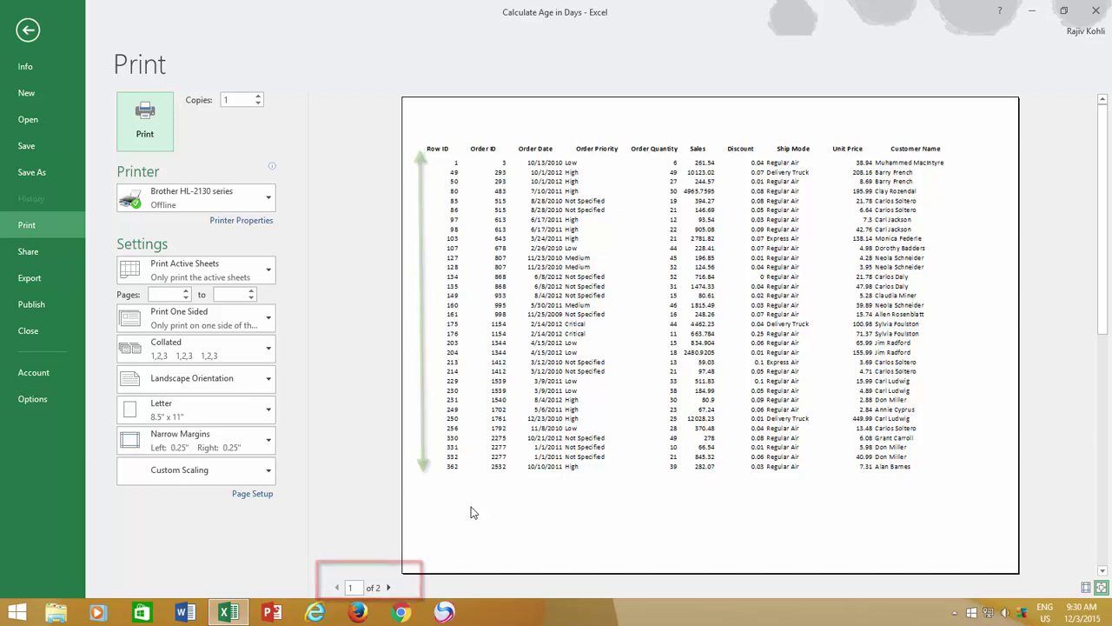
left_click(388, 588)
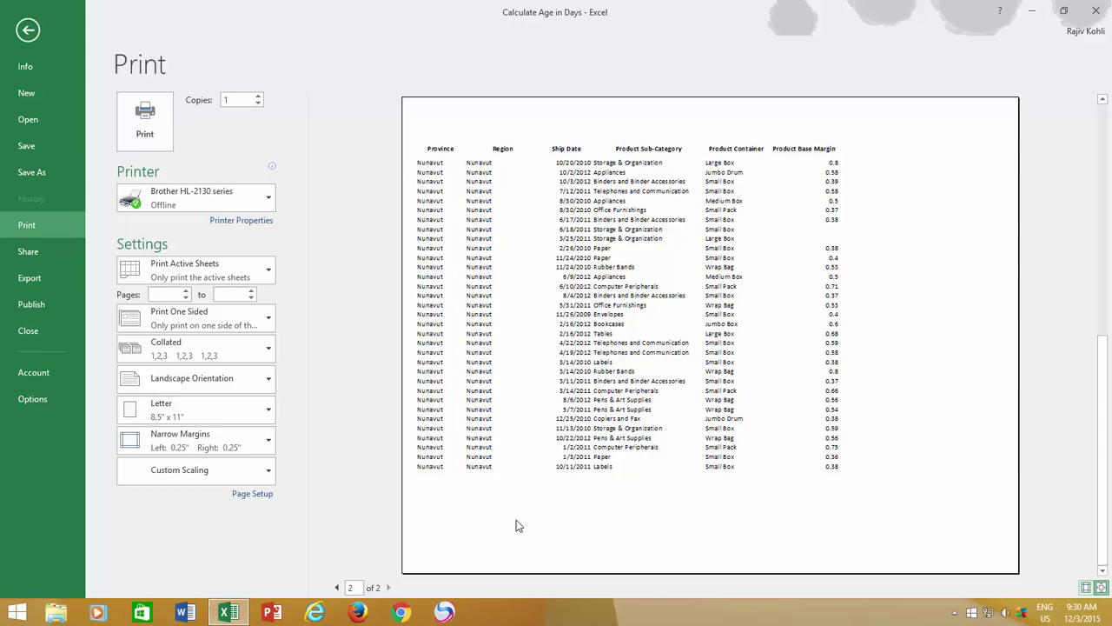
left_click(32, 35)
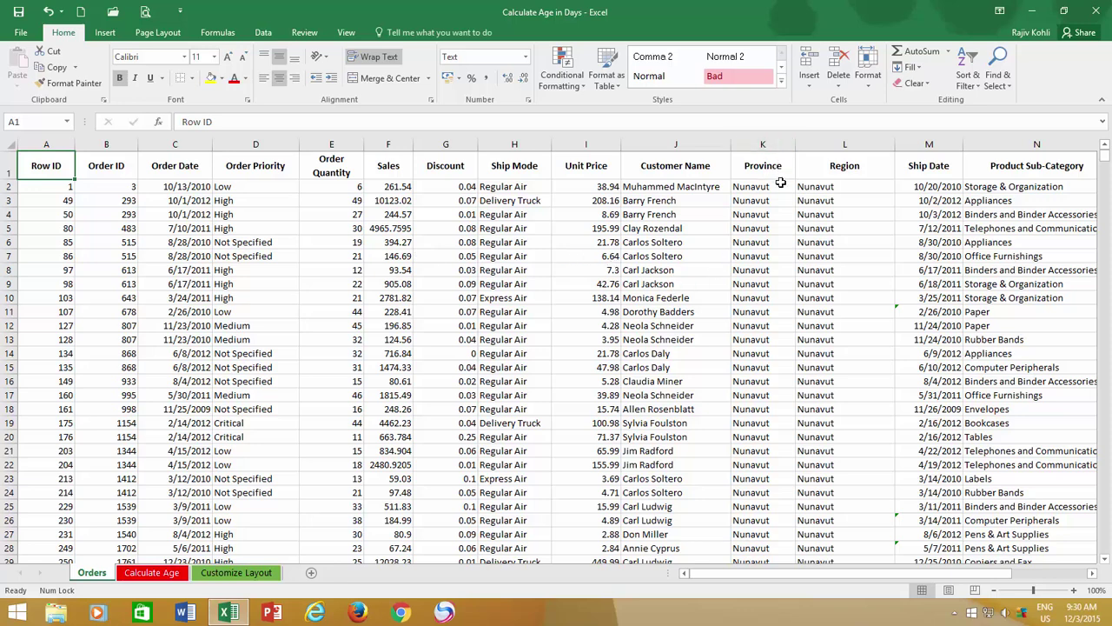
Hide column K, Province, using the Format menu's Hide Columns command.
left_click(769, 144)
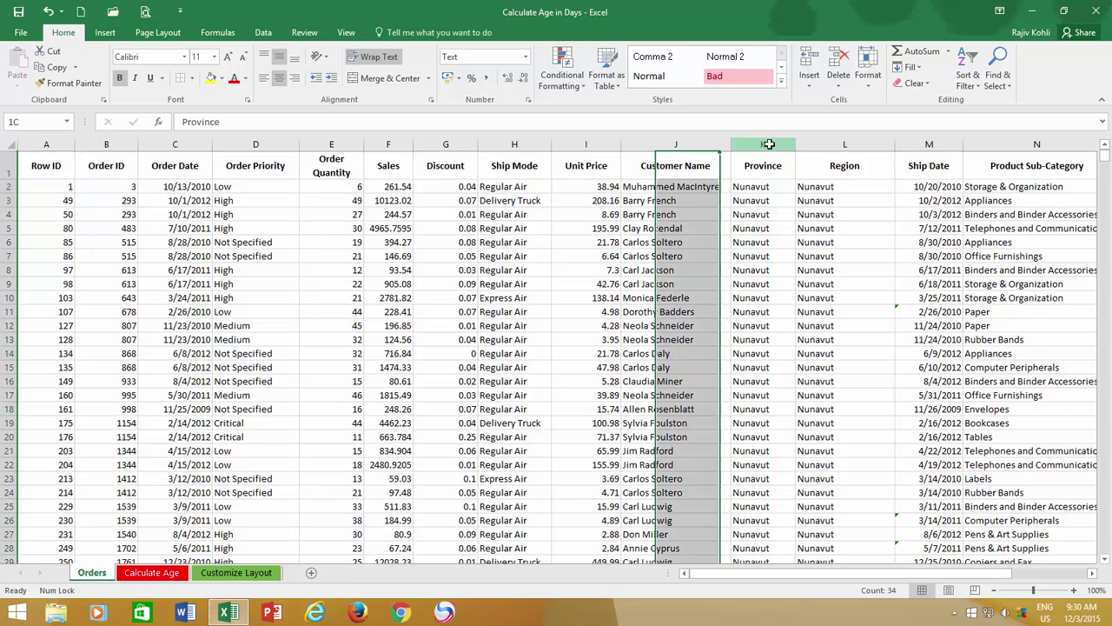
left_click(876, 89)
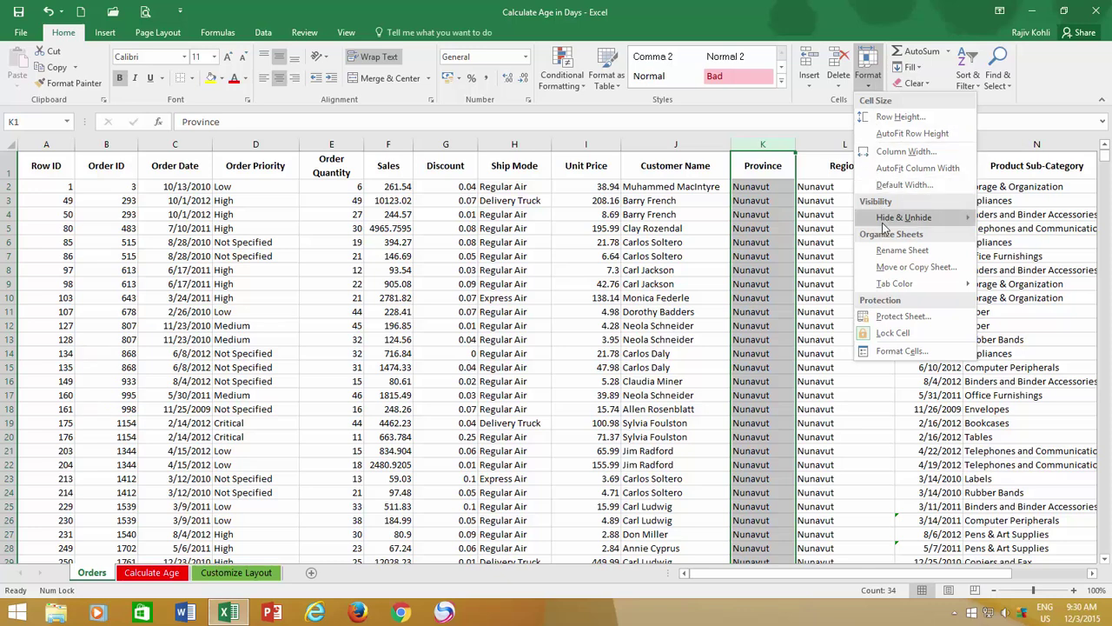
mouse_move(904, 218)
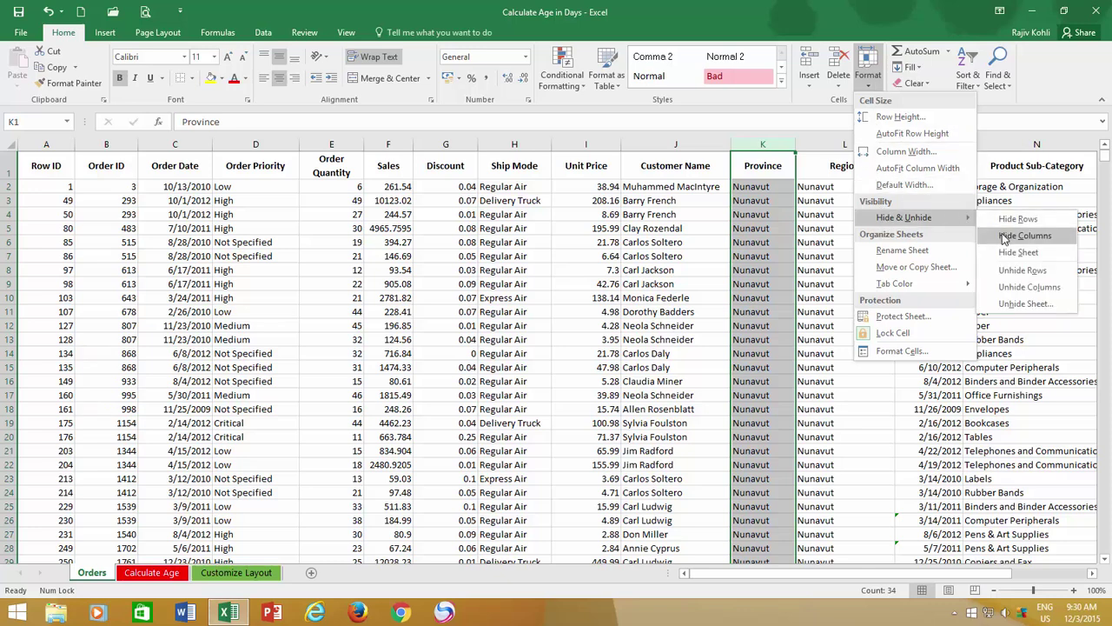
left_click(1004, 237)
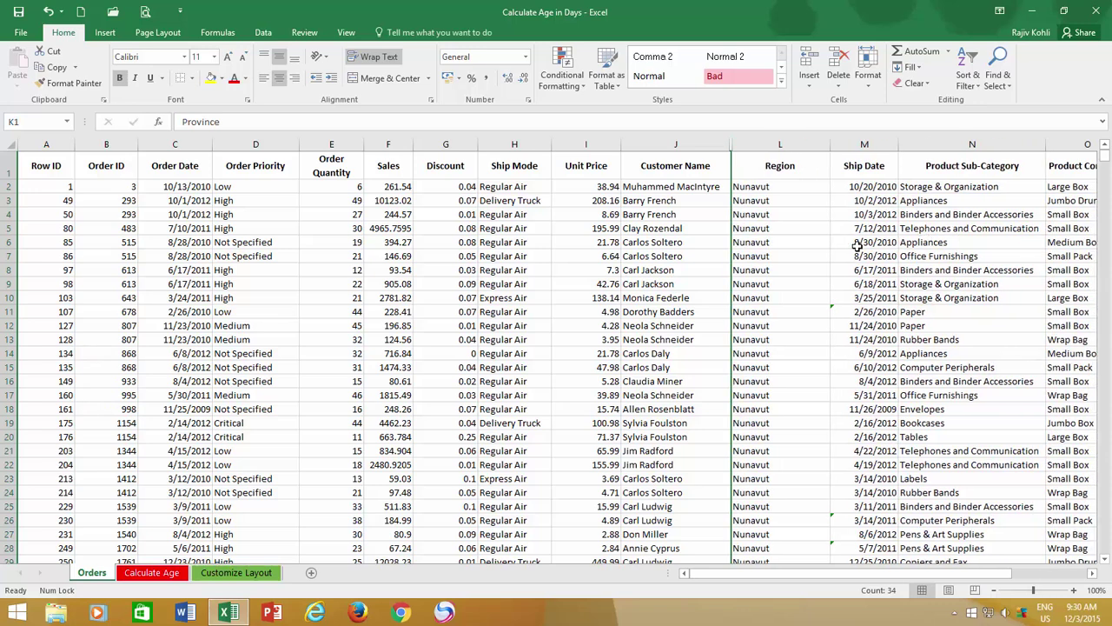
left_click(794, 223)
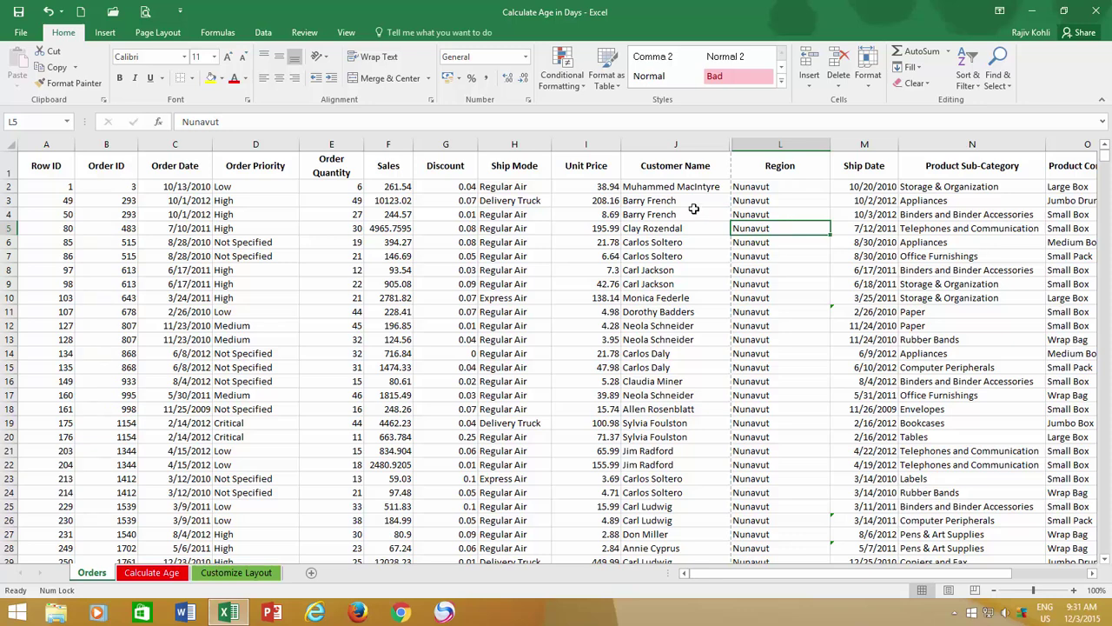
Hide column G, Discount, from its header's context menu.
right_click(443, 142)
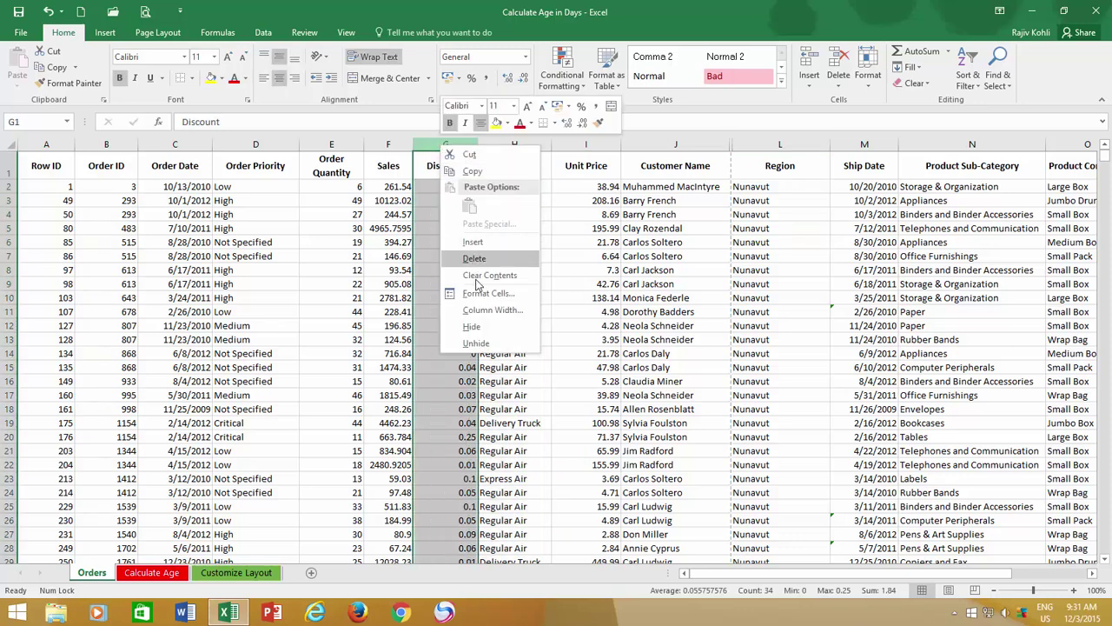
left_click(476, 329)
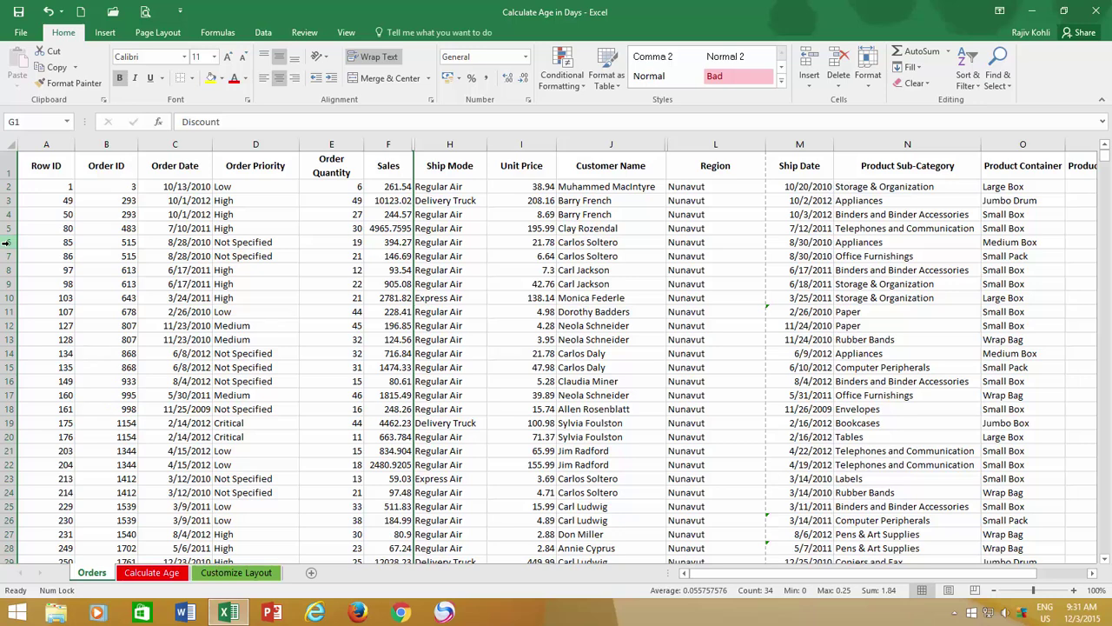
Hide row 6, the Row ID 85 order, from the row header's context menu.
left_click(6, 243)
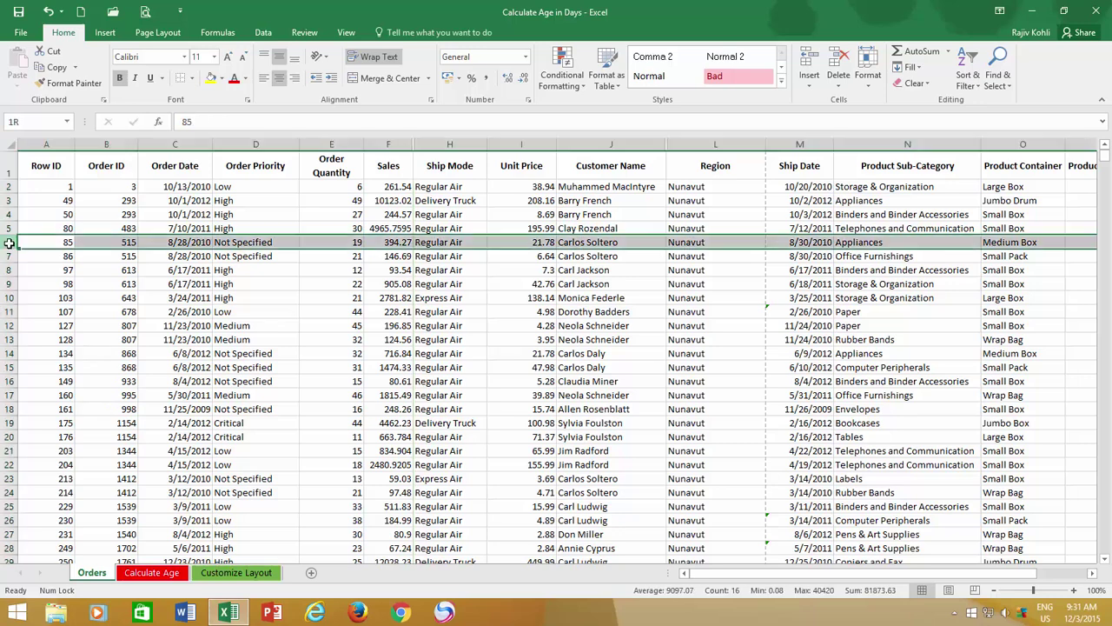
left_click(867, 75)
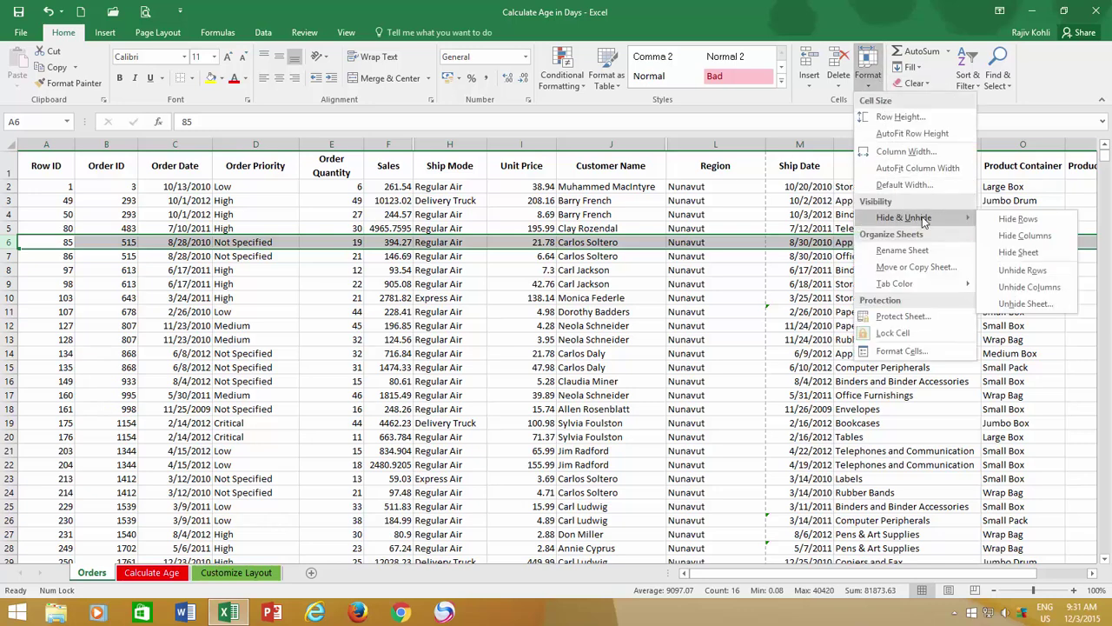
mouse_move(904, 217)
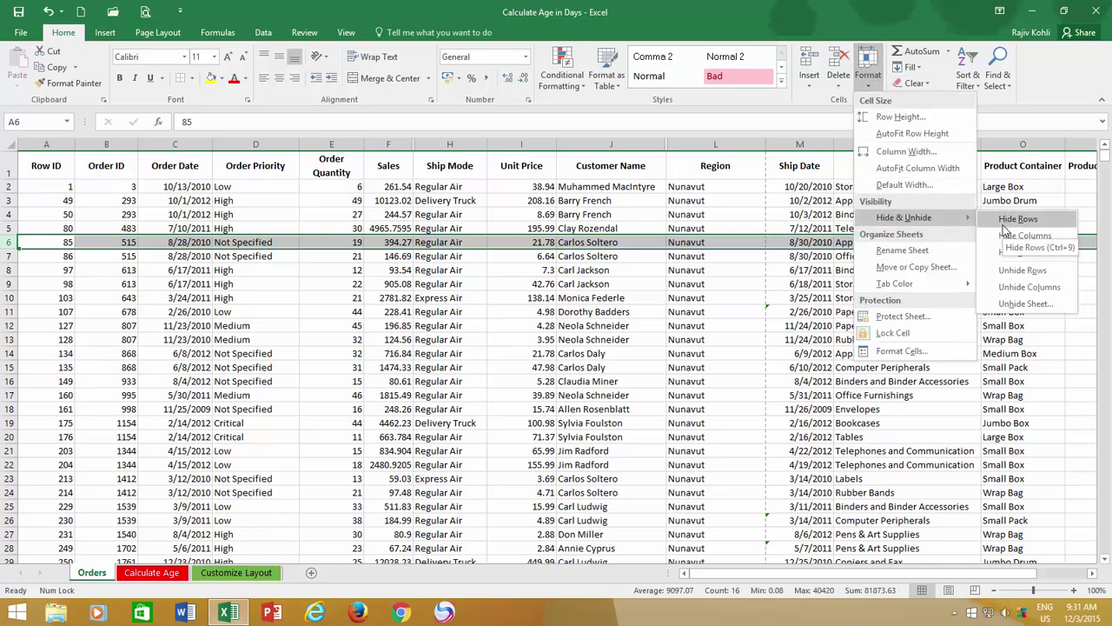
left_click(54, 278)
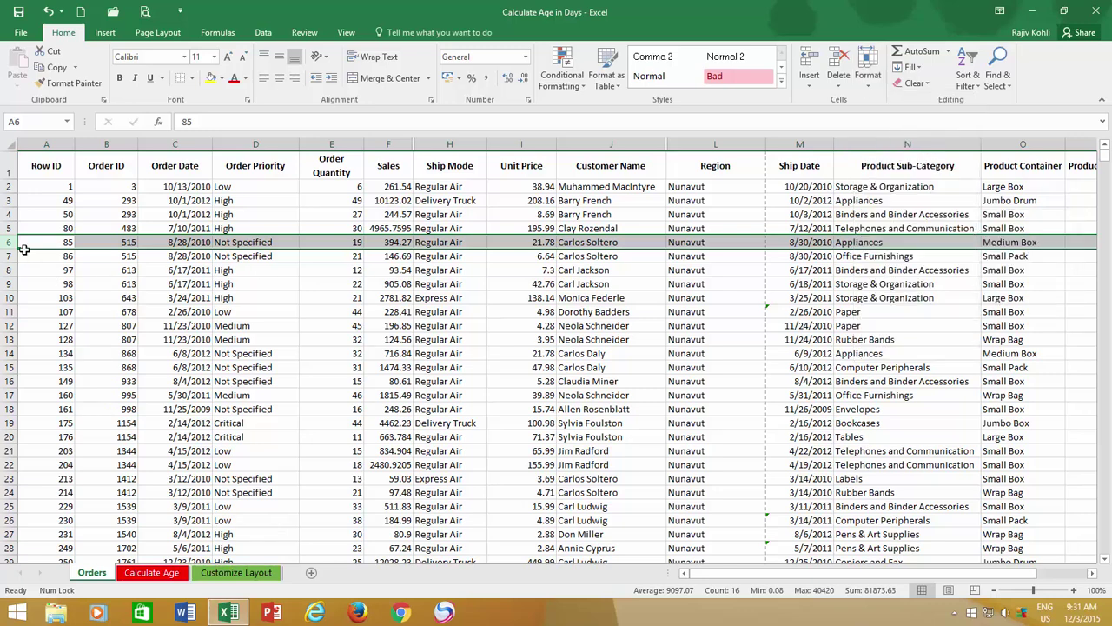
left_click(37, 242)
right_click(7, 243)
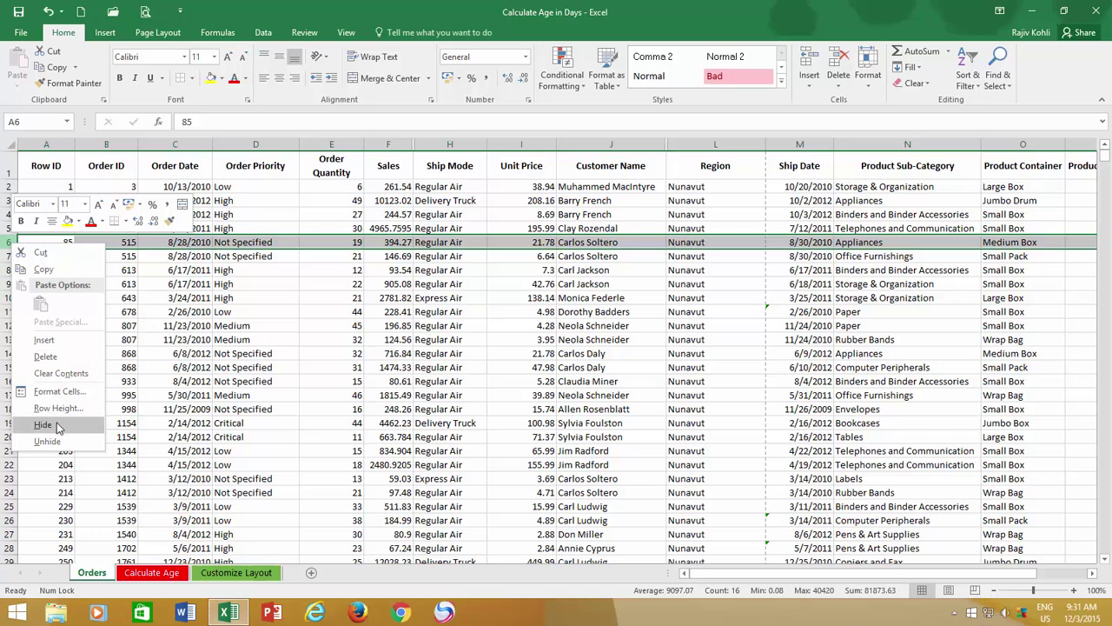
left_click(42, 424)
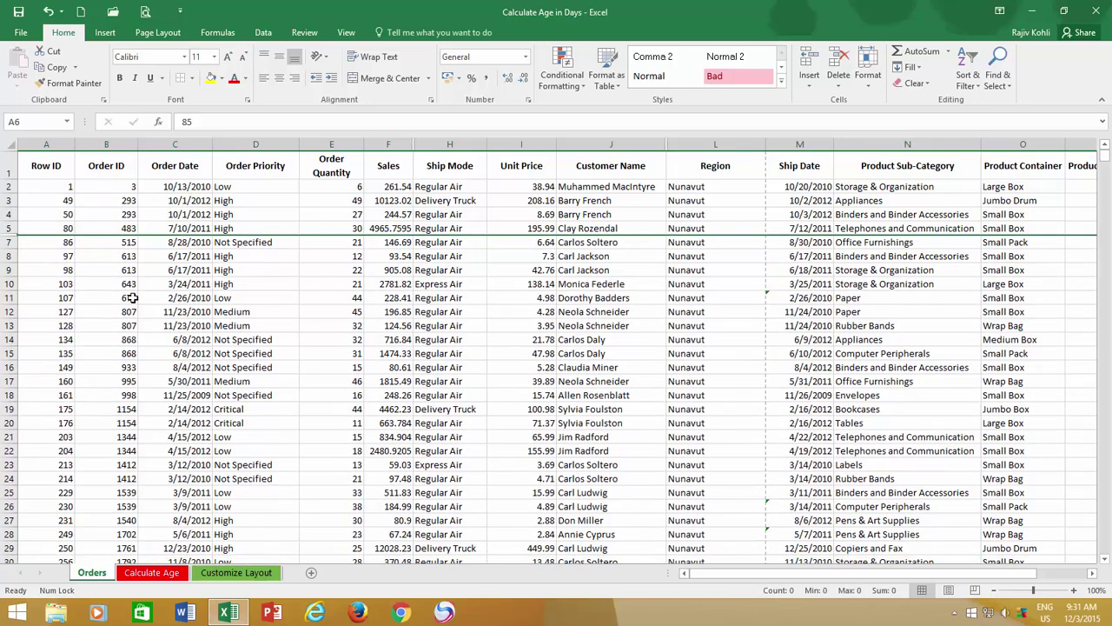
left_click(66, 244)
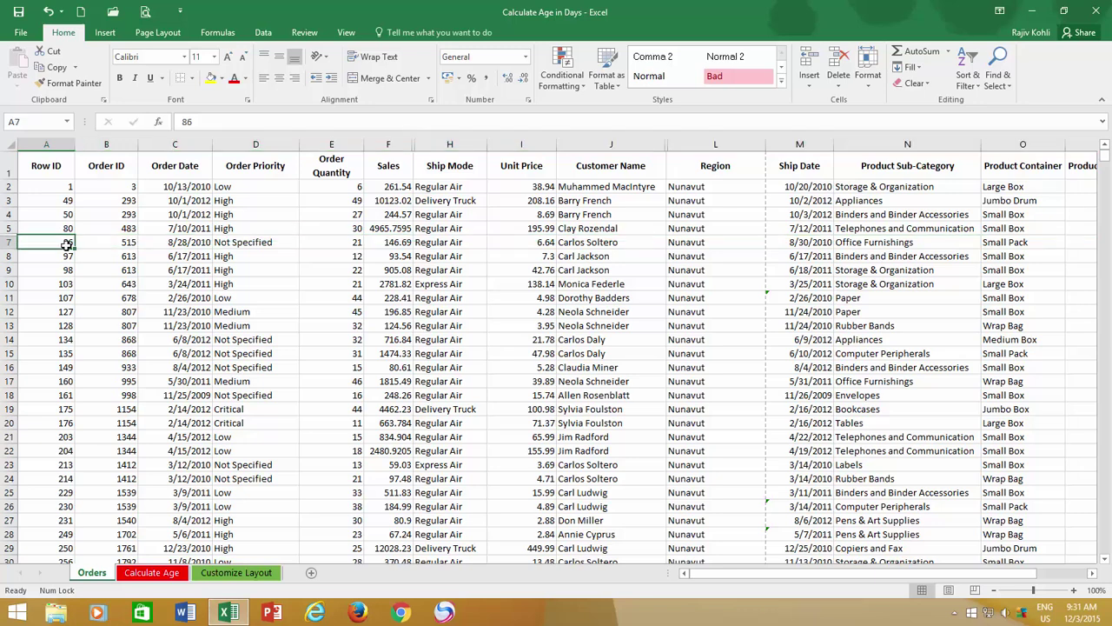
Hide columns A:B, Row ID and Order ID.
left_click_drag(54, 144, 96, 144)
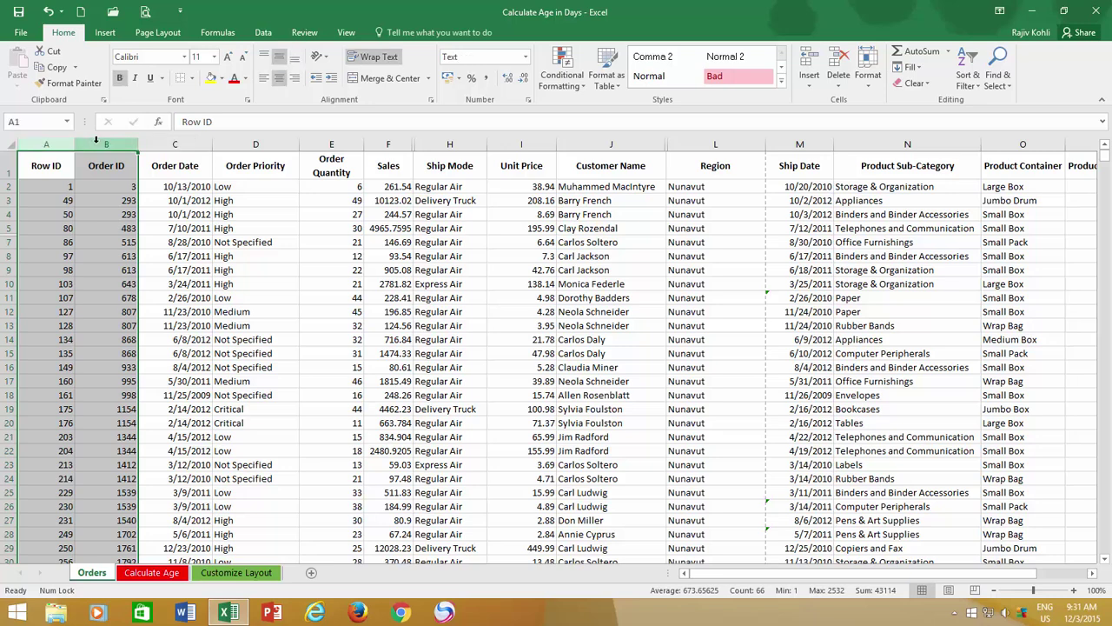
right_click(97, 145)
left_click(129, 325)
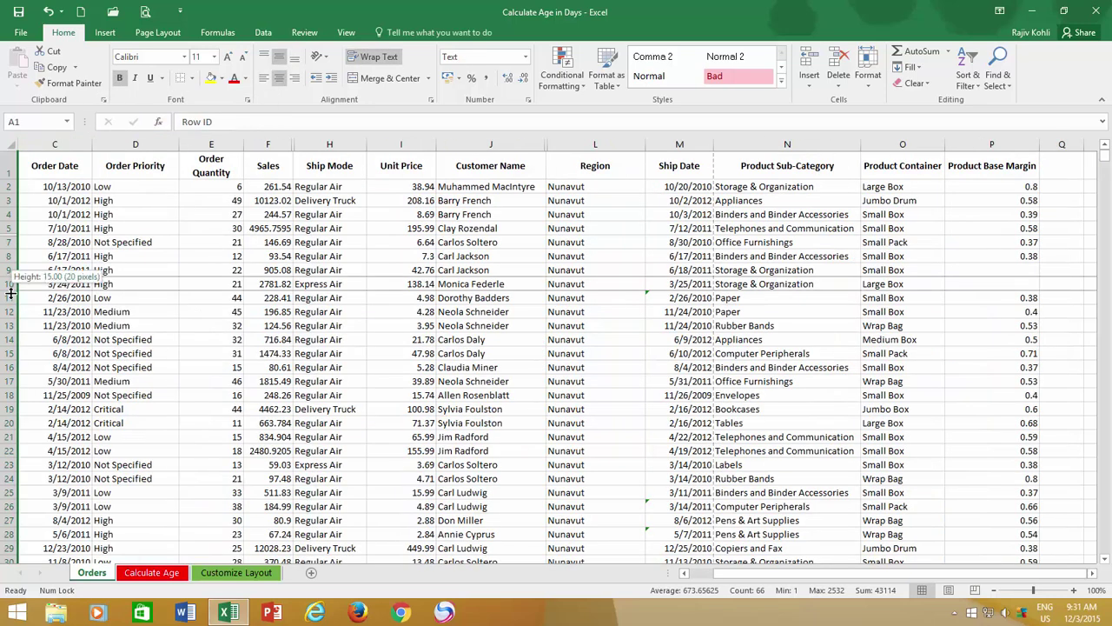
Hide rows 11 through 14 from the row header context menu.
left_click_drag(10, 297, 12, 341)
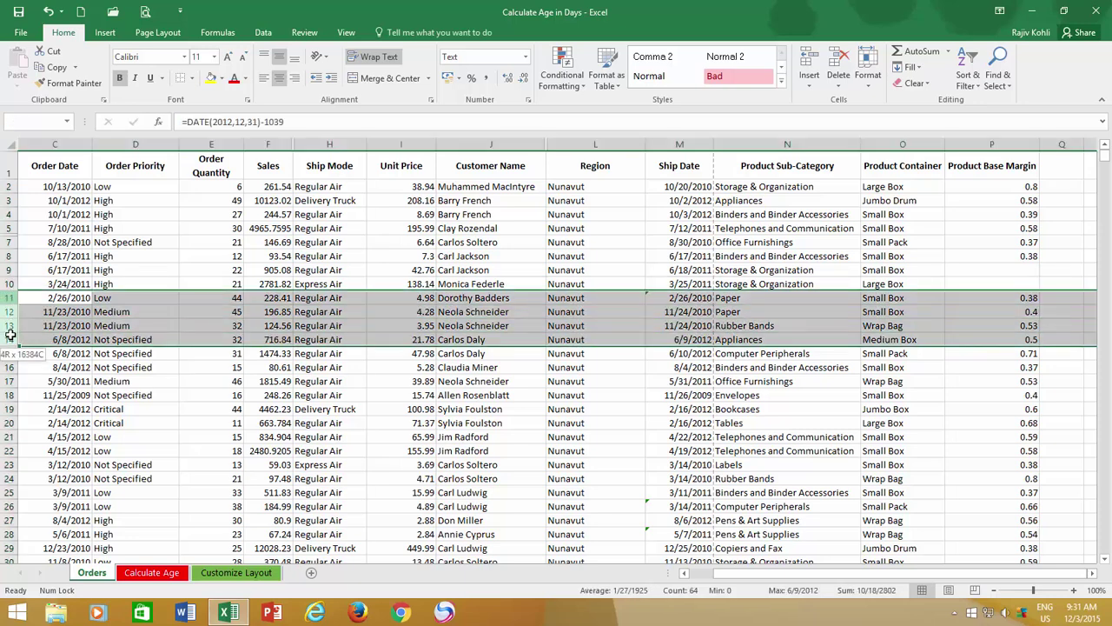
right_click(12, 341)
left_click(42, 516)
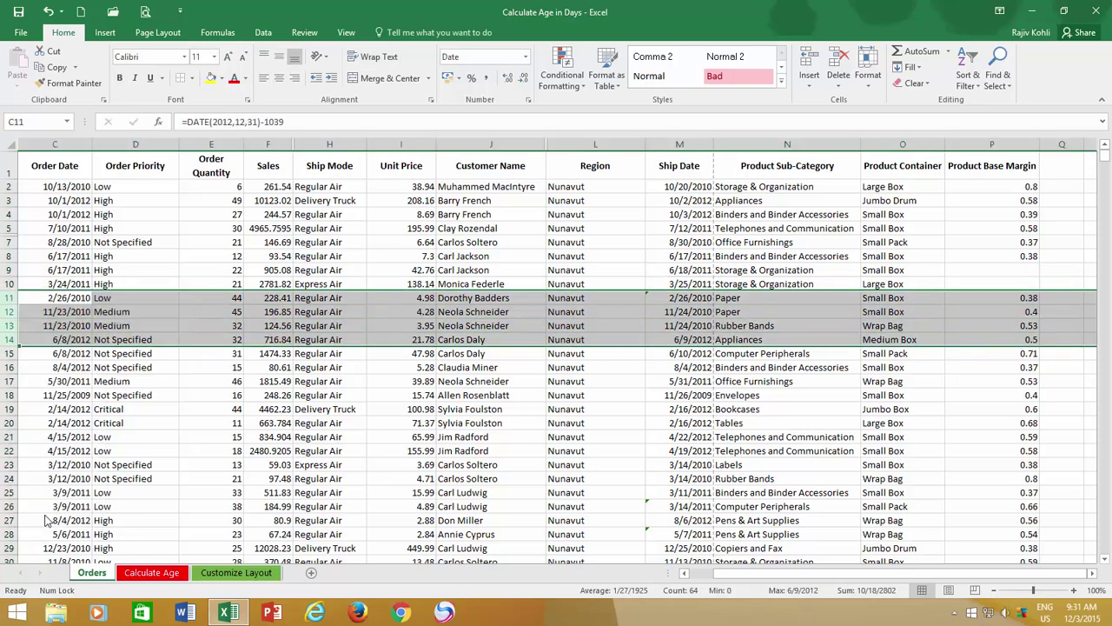
left_click(37, 327)
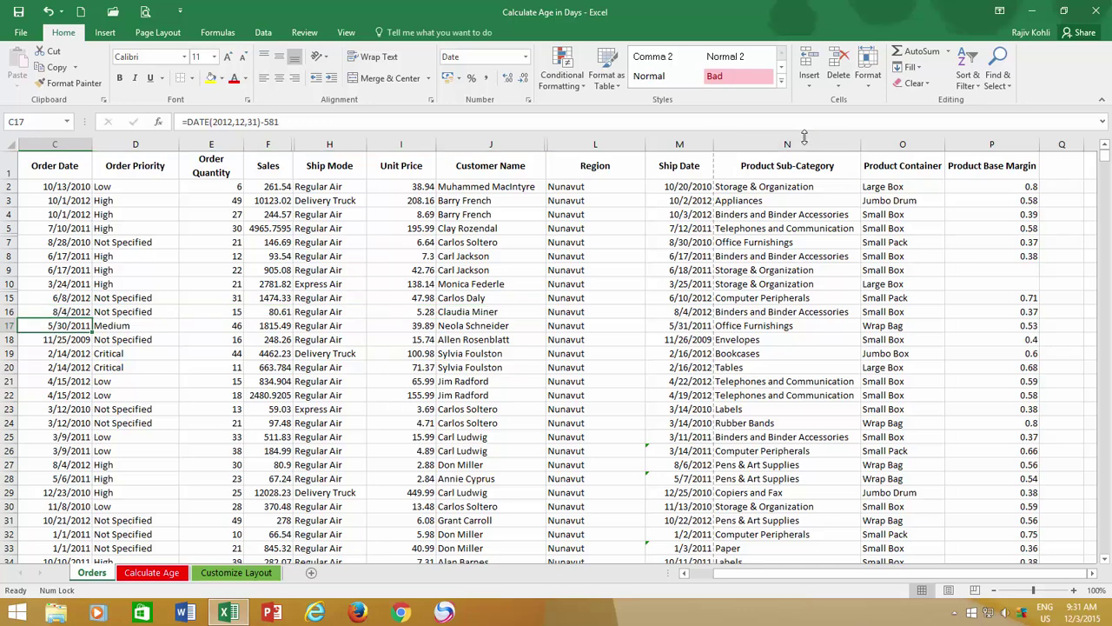
left_click_drag(804, 137, 878, 137)
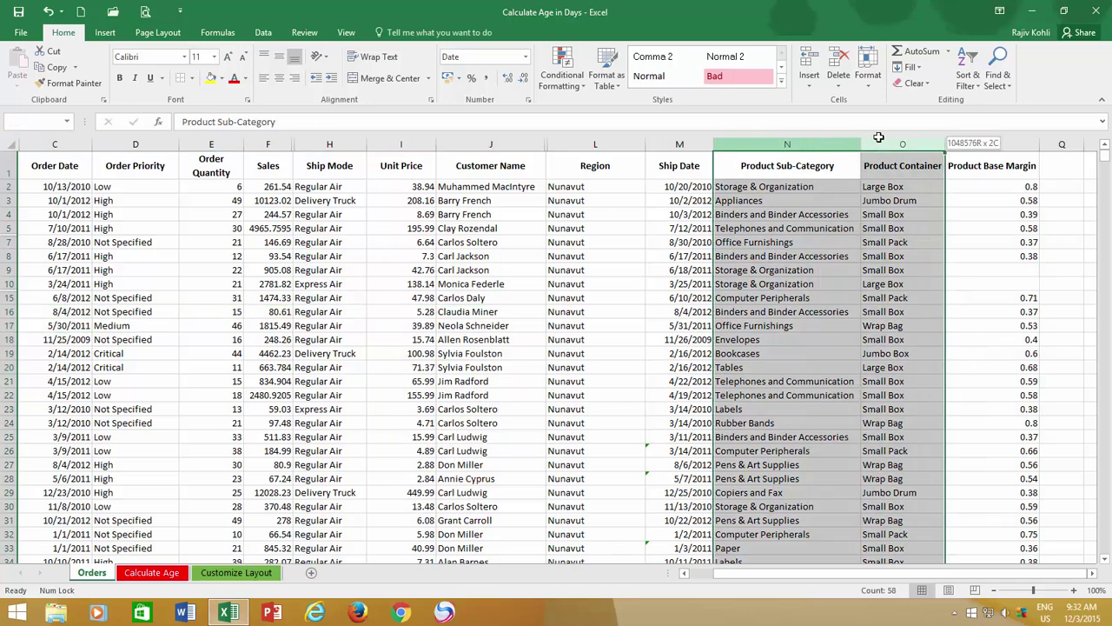
left_click(75, 170)
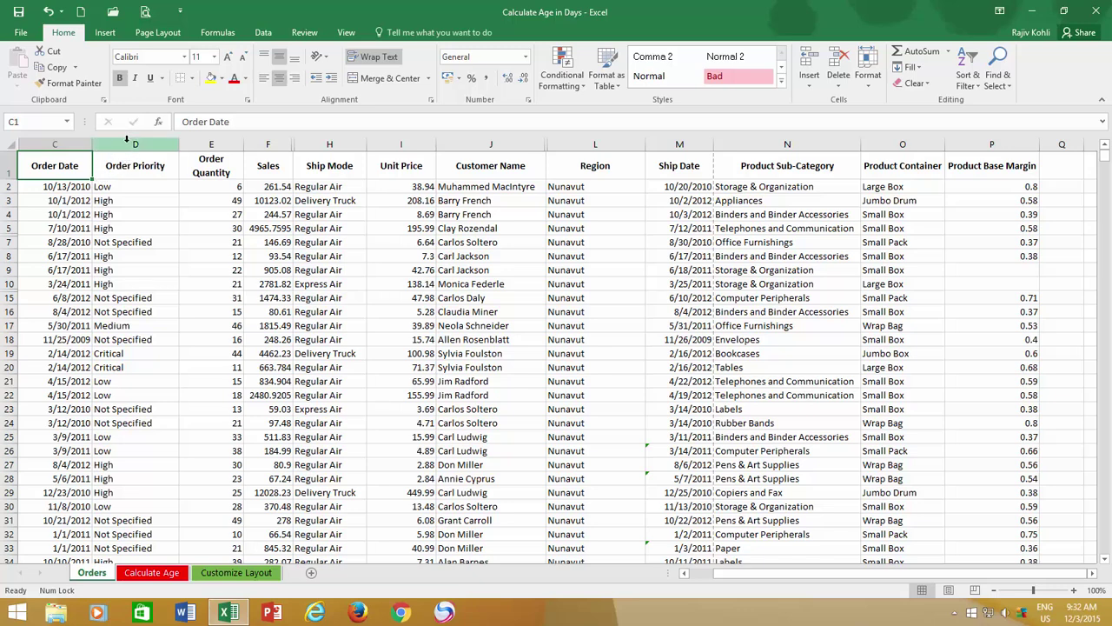
Hide the Order Priority (D) and Ship Date (M) columns together.
left_click(127, 142)
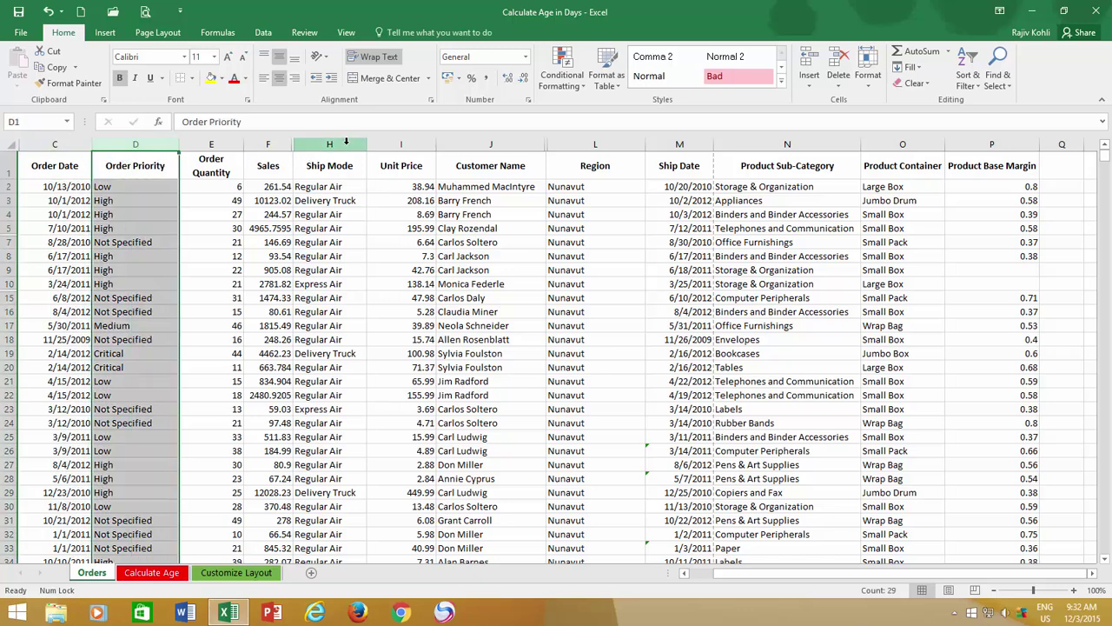
left_click(692, 142, "ctrl")
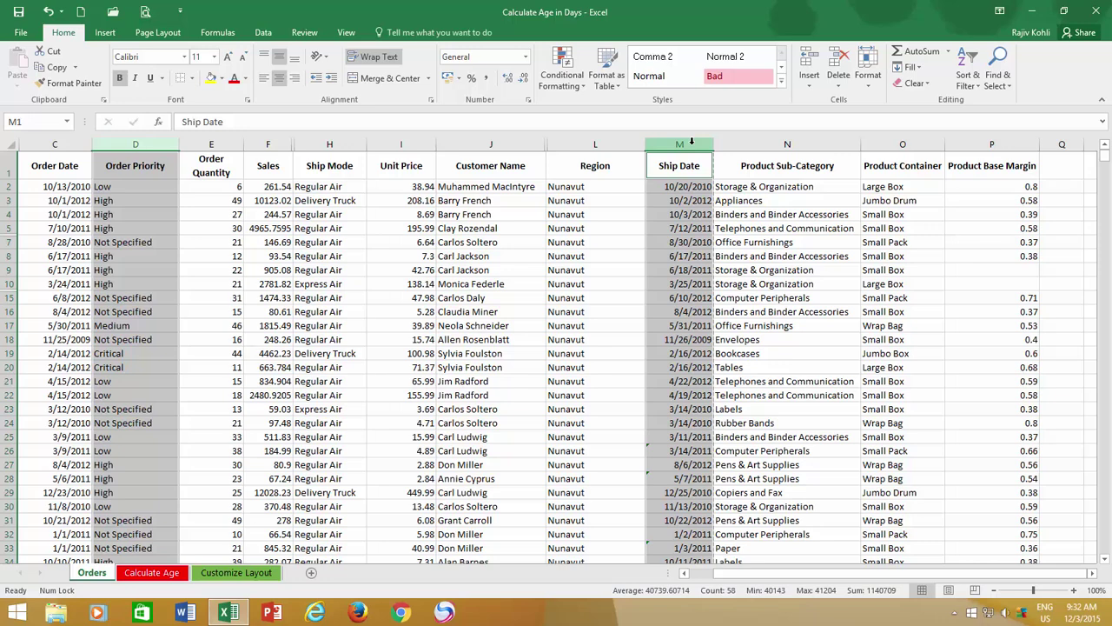
right_click(692, 141)
left_click(740, 328)
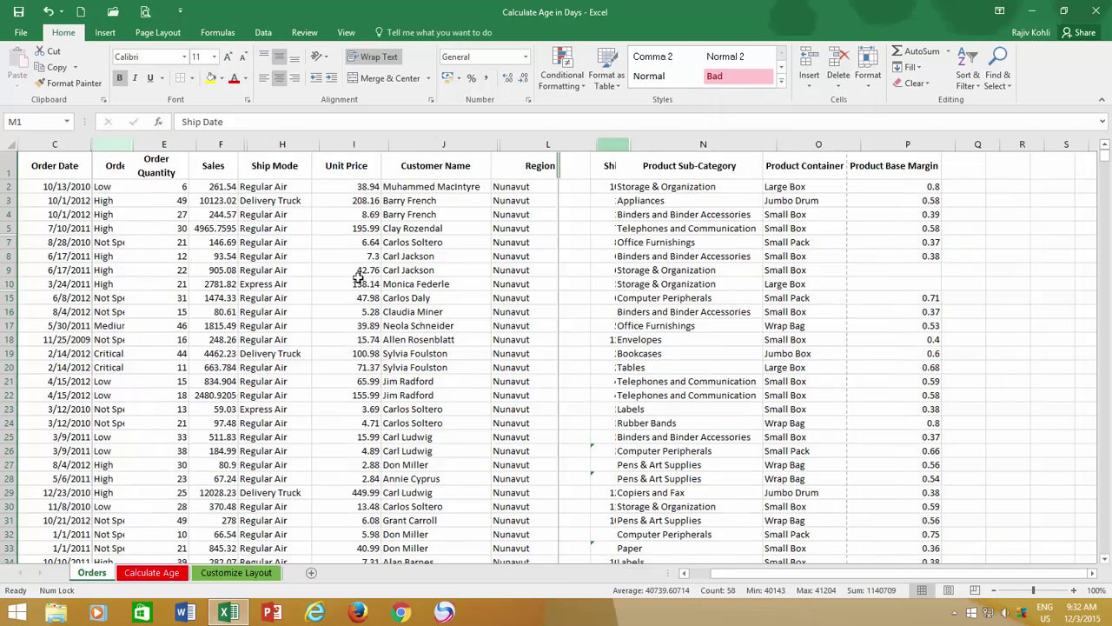
left_click(77, 201)
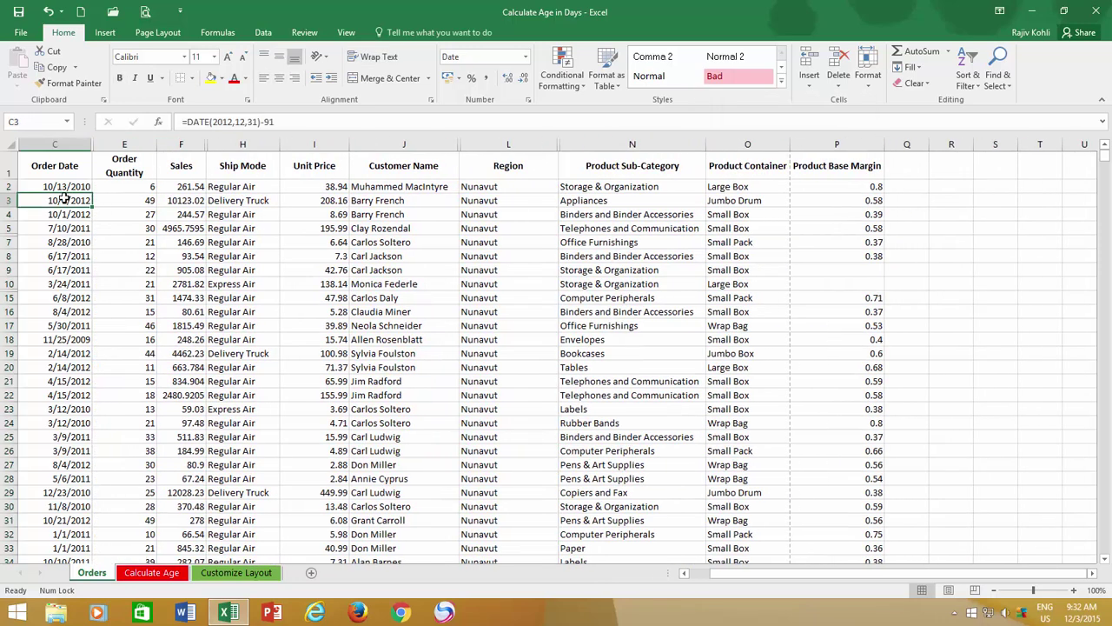
Hide the non-adjacent rows 8, 18, 22 and 25 in one action.
left_click(6, 256)
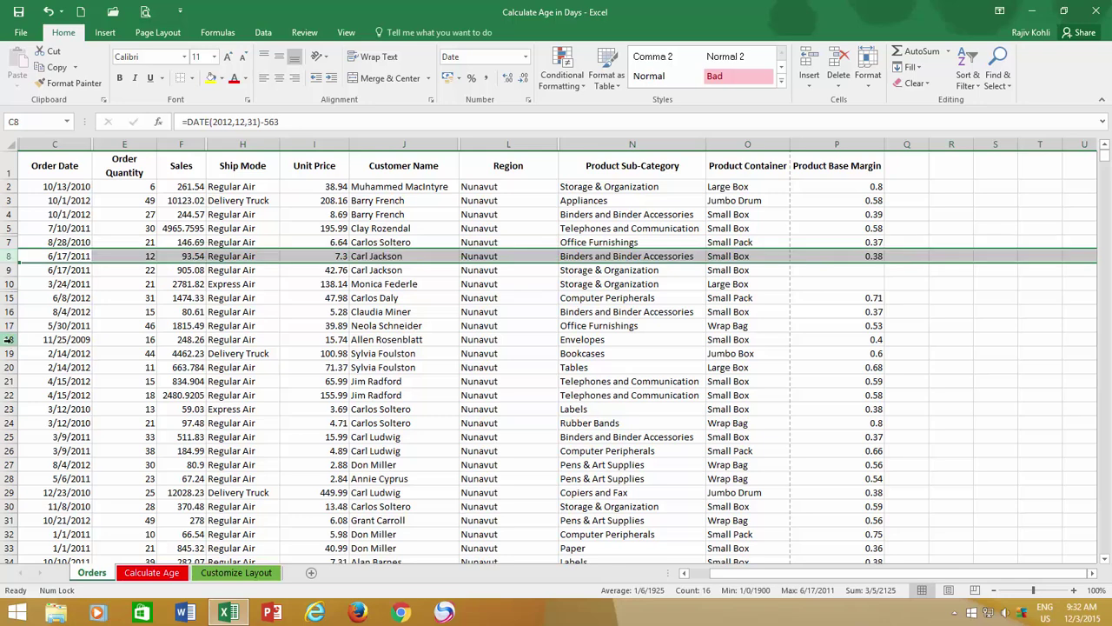
left_click(7, 338, "ctrl")
left_click(7, 394, "ctrl")
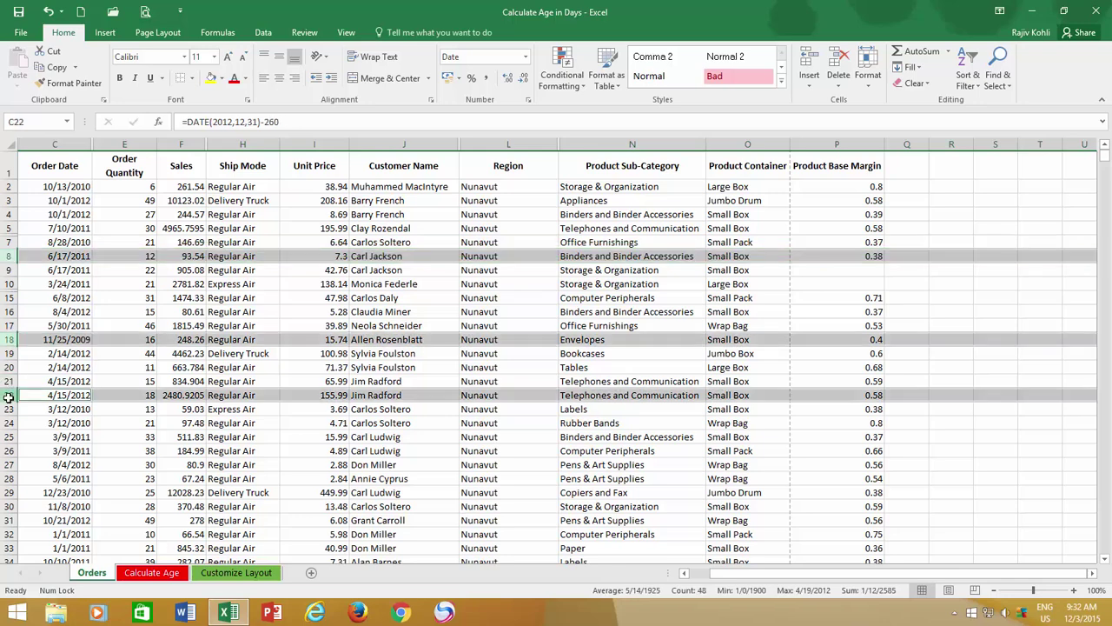
left_click(7, 436, "ctrl")
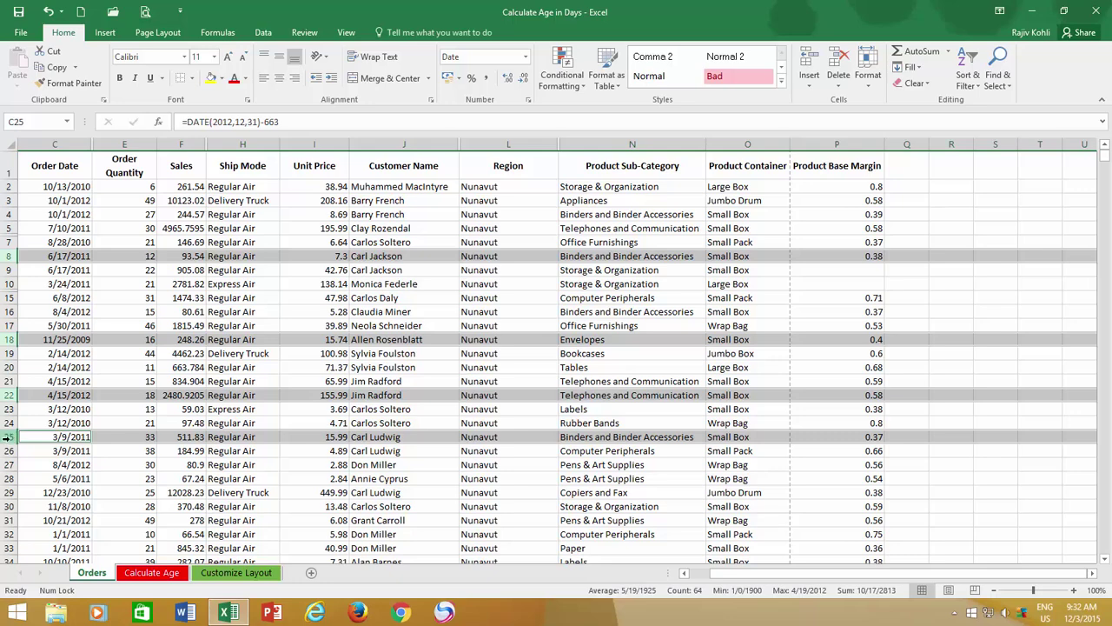
right_click(7, 437)
left_click(41, 412)
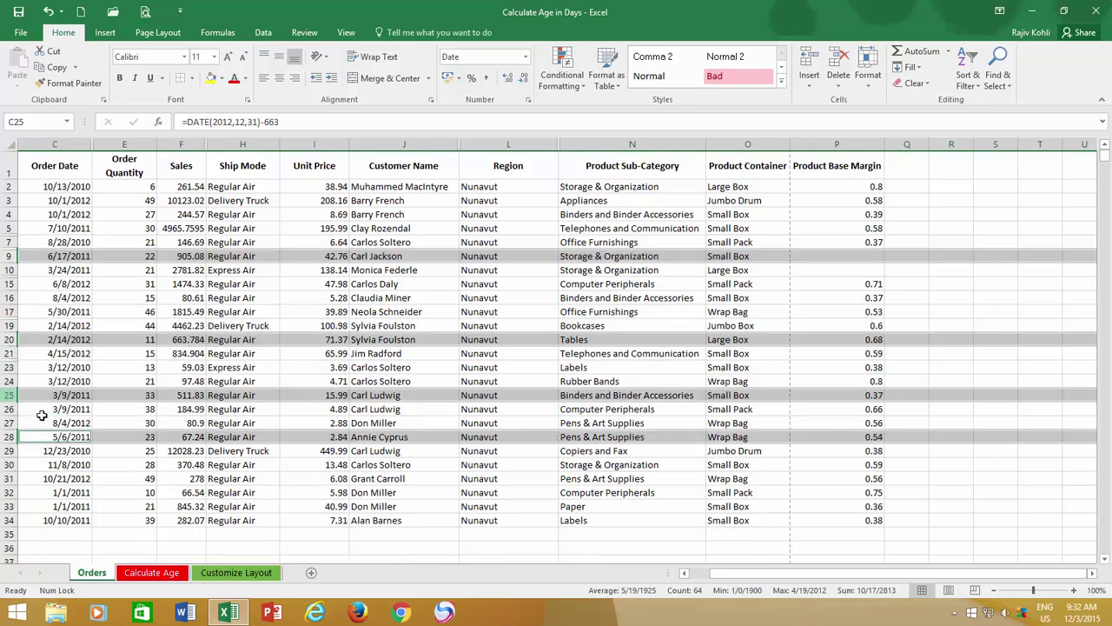
left_click(122, 311)
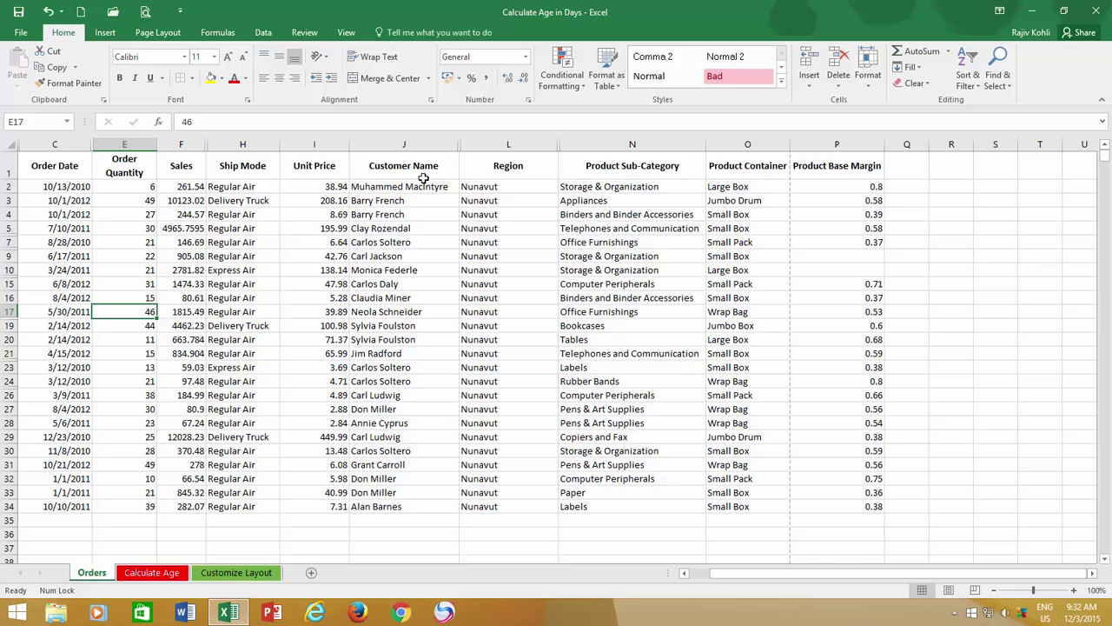
Unhide the Province column by selecting columns J to L and choosing Unhide.
left_click_drag(425, 140, 493, 140)
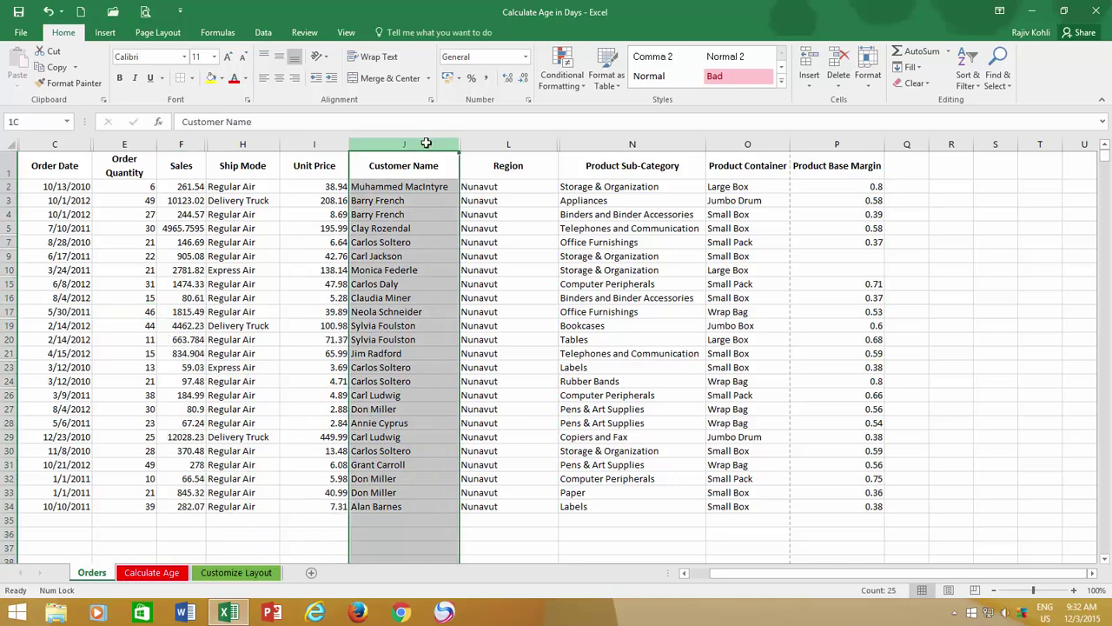
right_click(494, 143)
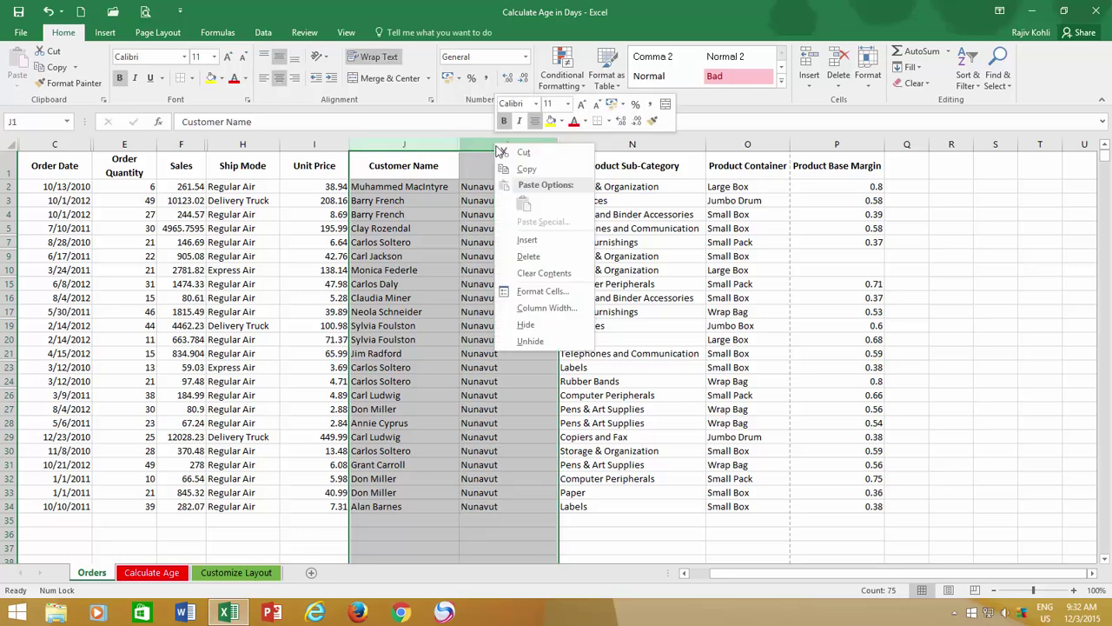
left_click(528, 340)
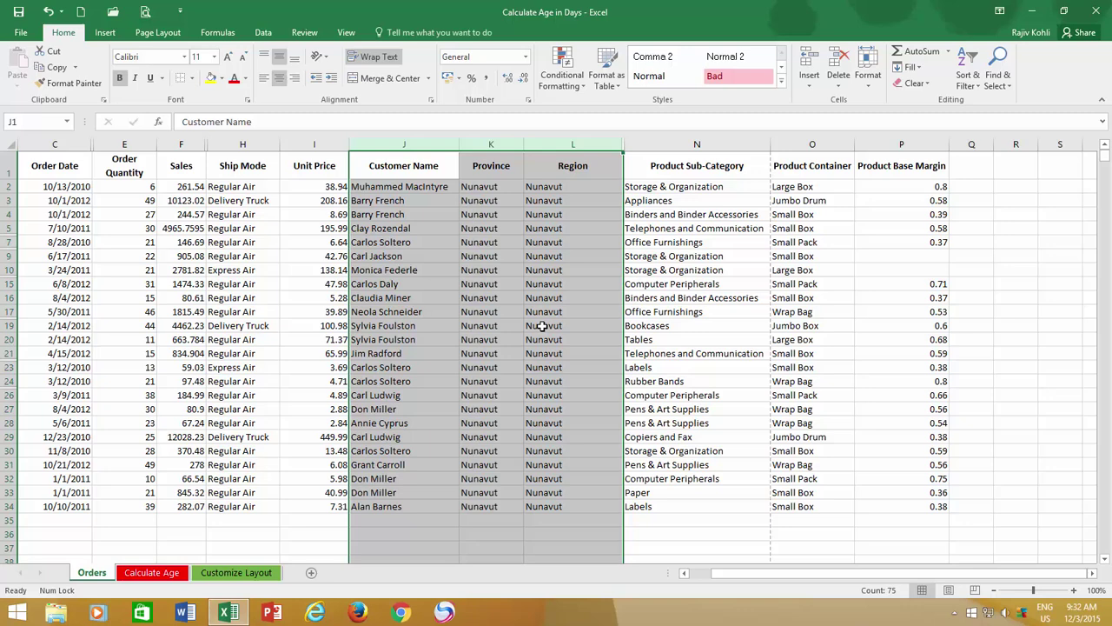
left_click(419, 167)
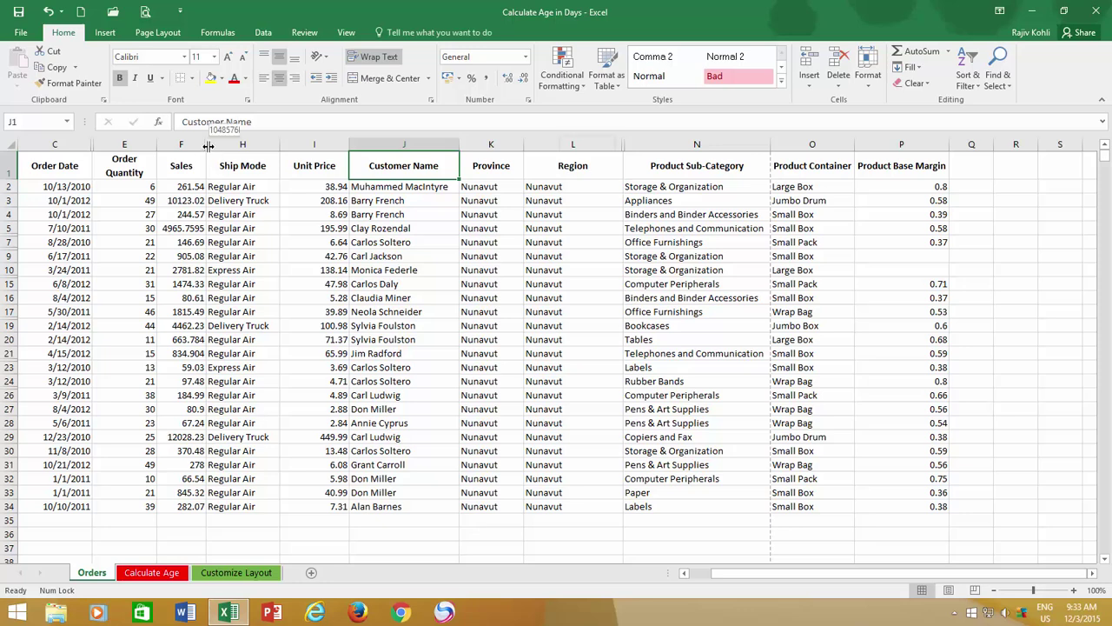
Reveal column G (Discount) and unhide rows 6 through 20 with Ctrl+Shift+9.
double_click(209, 146)
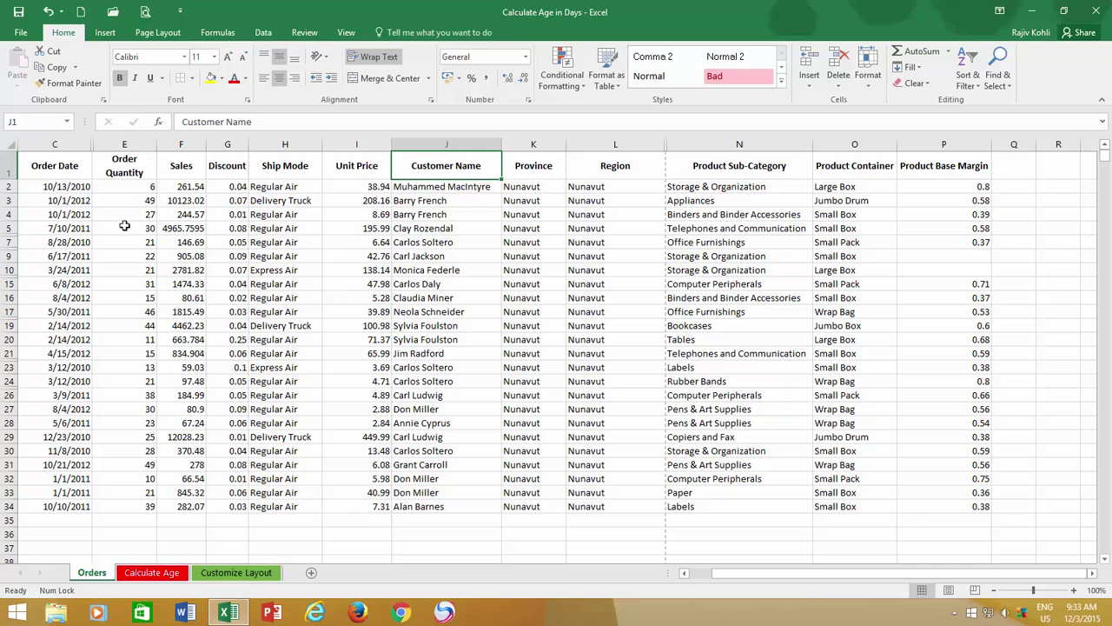
left_click_drag(12, 236, 7, 346)
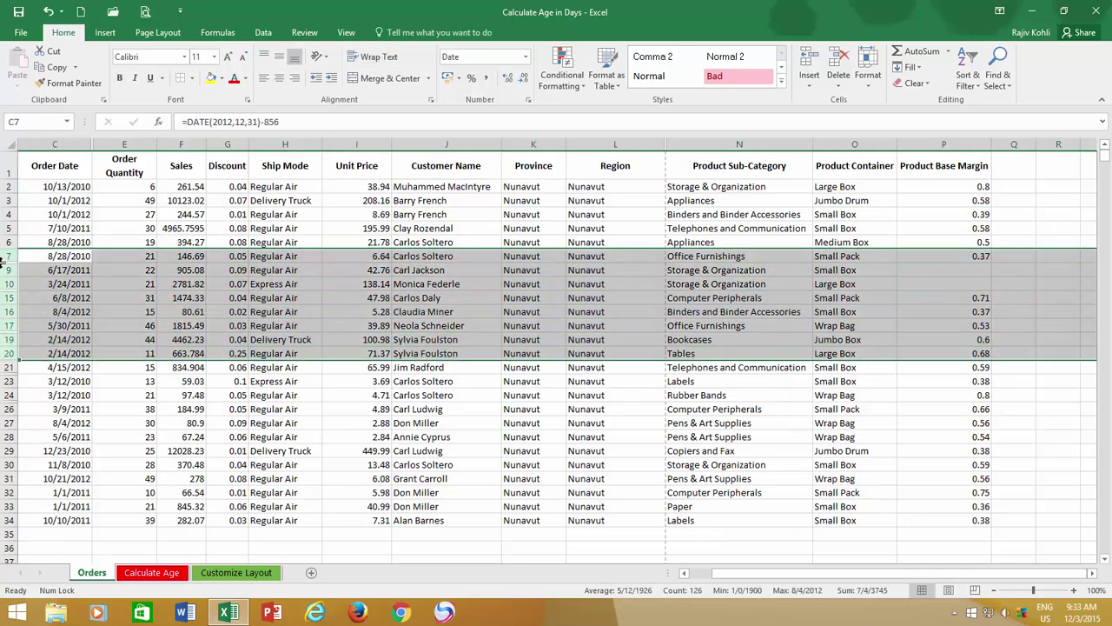
key("ctrl+shift+9")
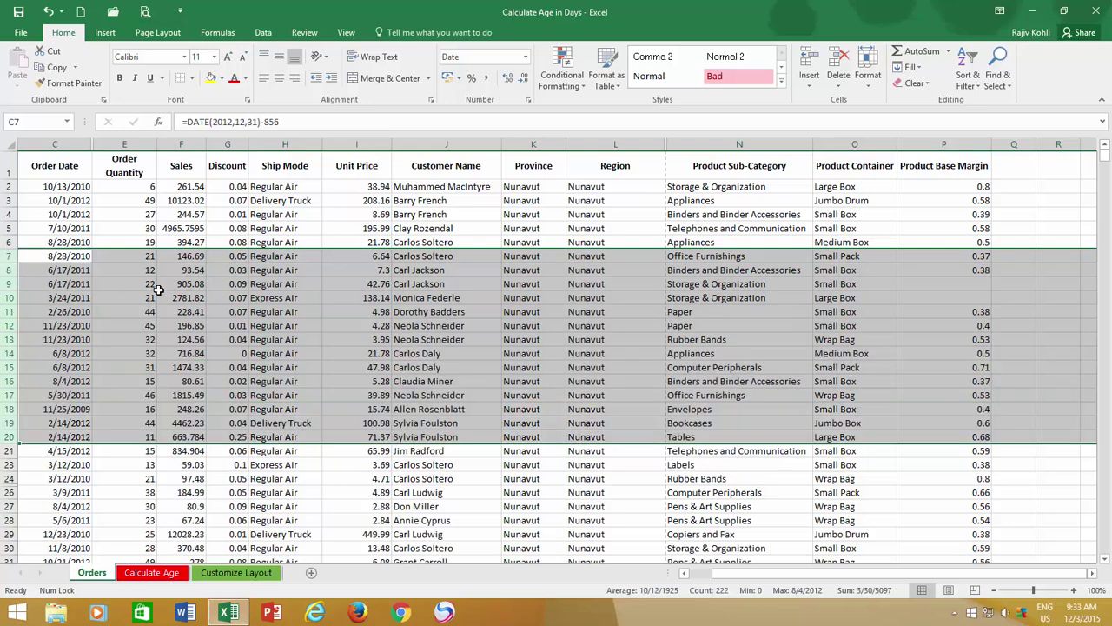
left_click(71, 258)
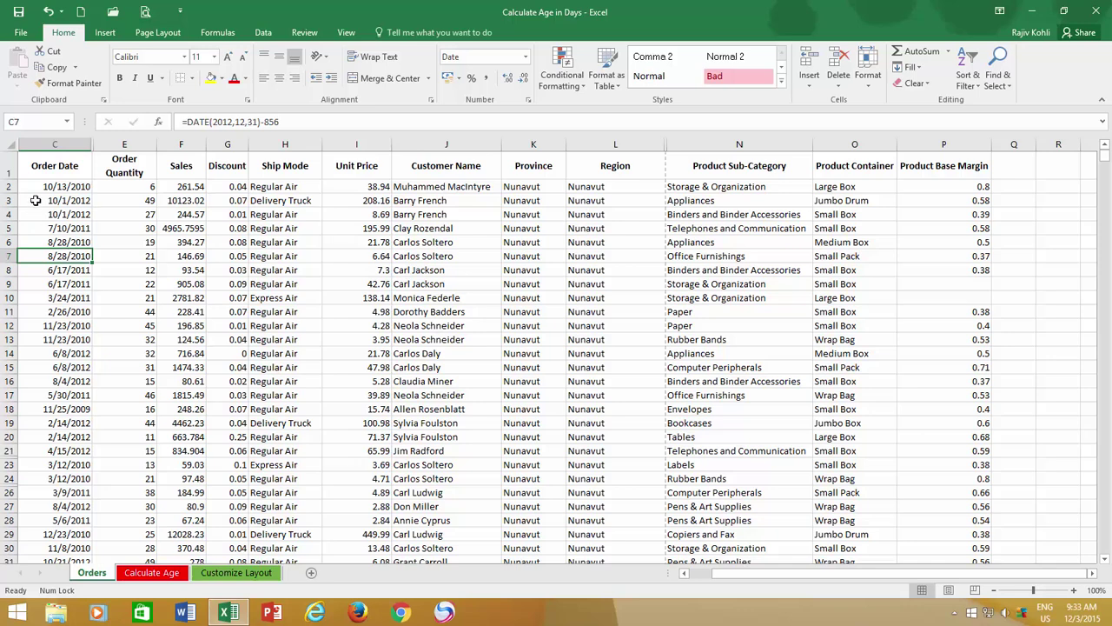
Unhide all columns sheet-wide, restoring Row ID, Order ID, Order Priority and Ship Date.
left_click(10, 144)
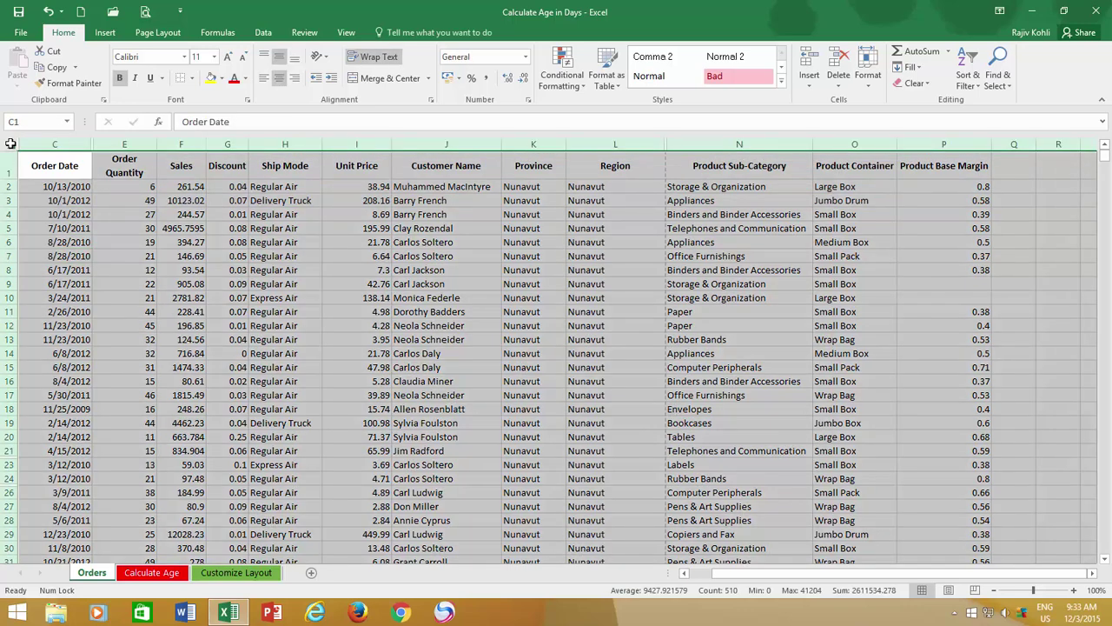
right_click(120, 143)
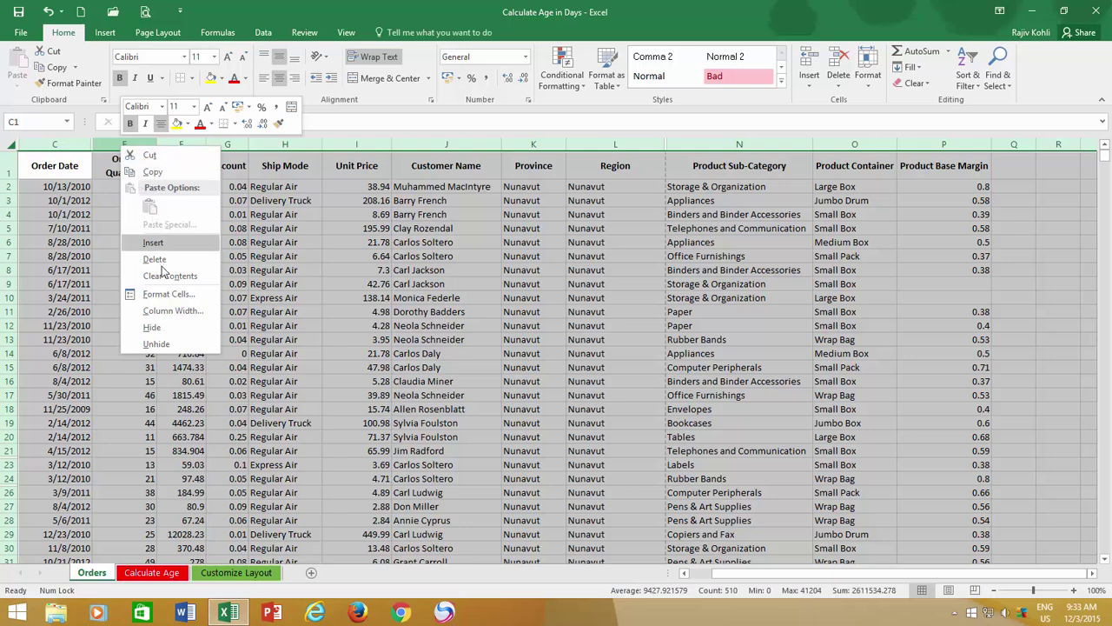
left_click(174, 345)
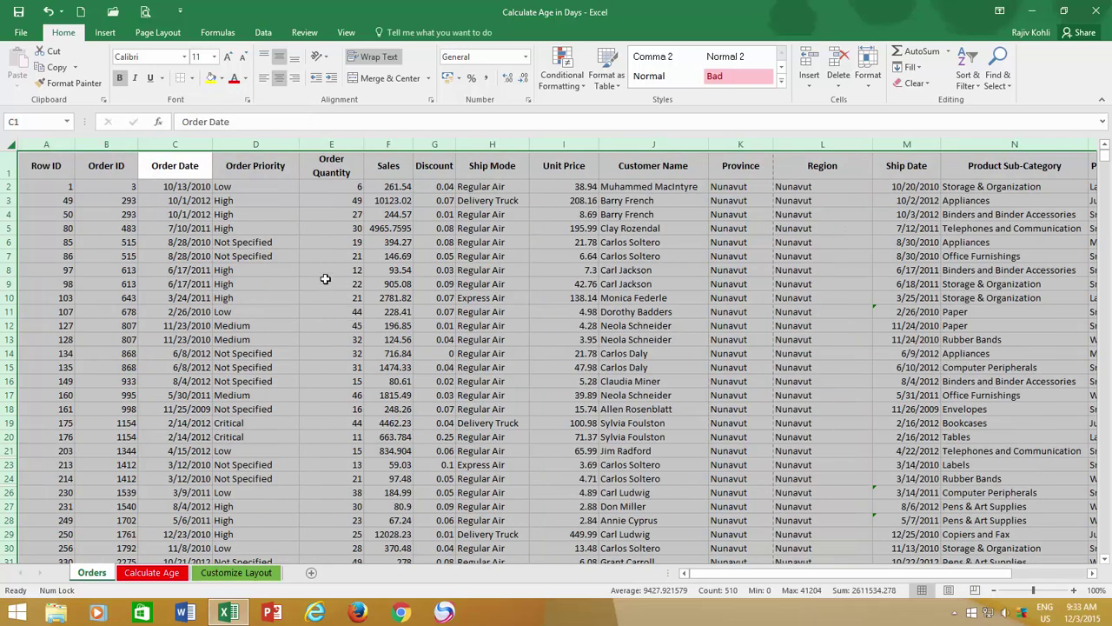
left_click(175, 165)
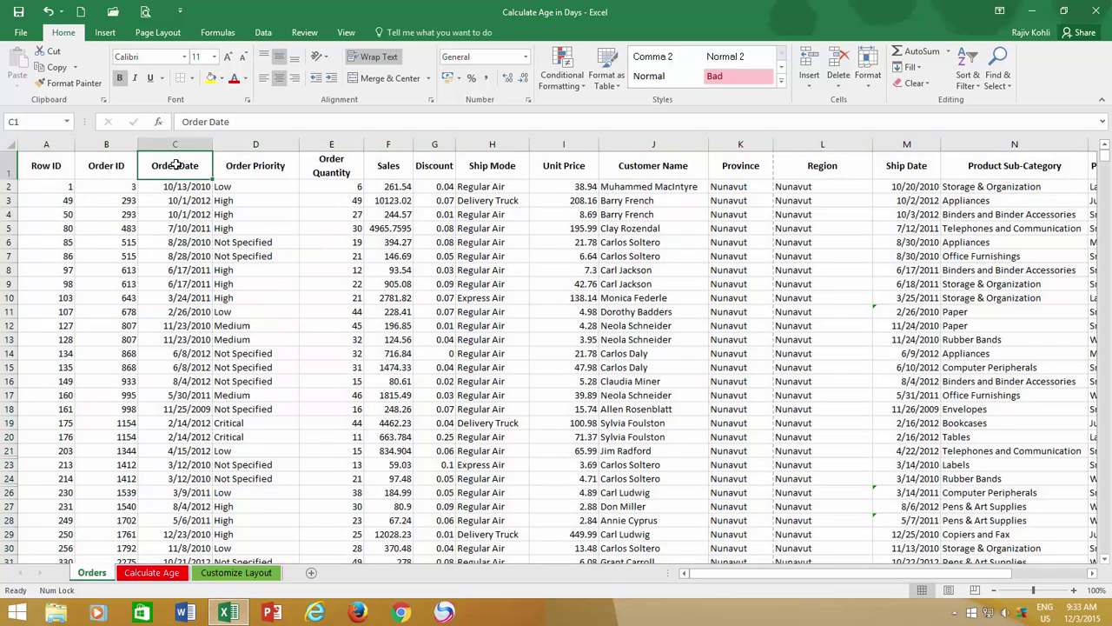
Unhide all rows sheet-wide, bringing back rows 22 and 25.
left_click(8, 145)
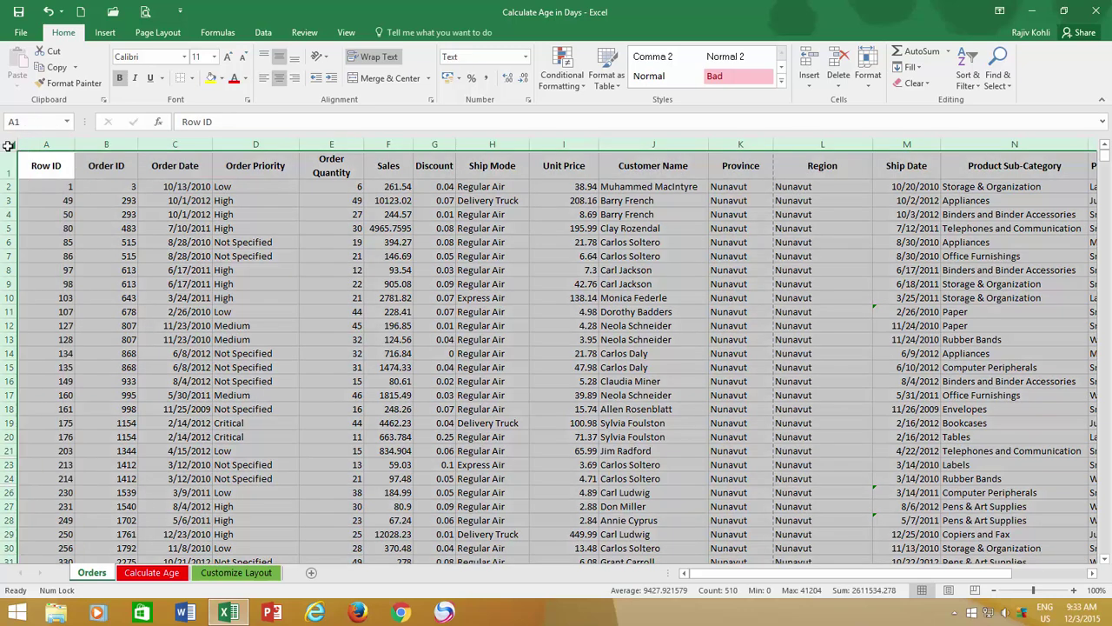
right_click(6, 351)
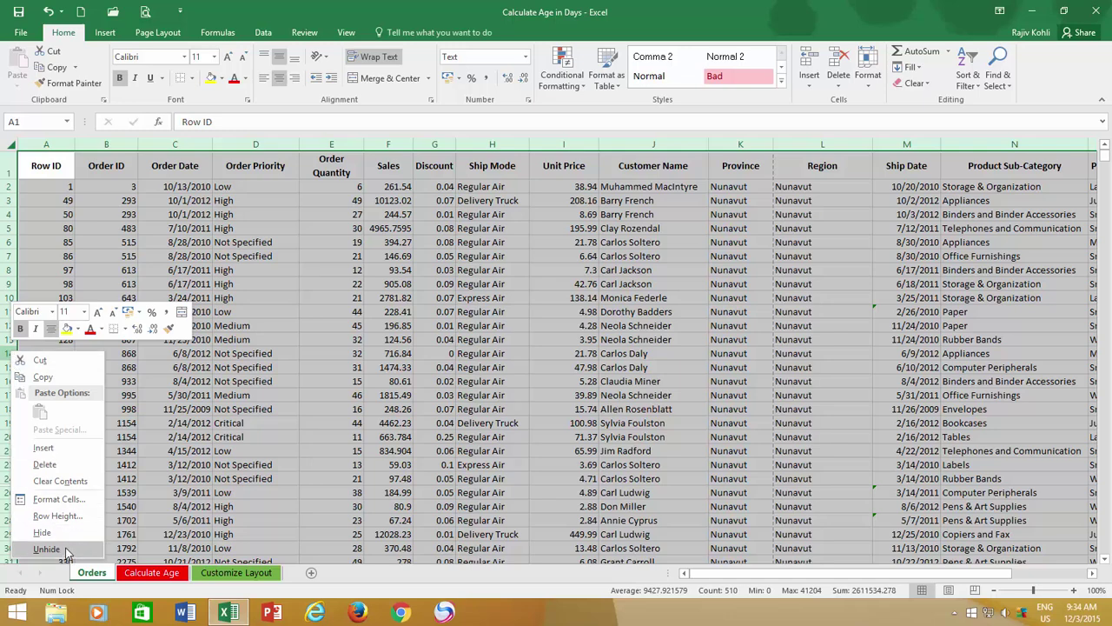
left_click(65, 549)
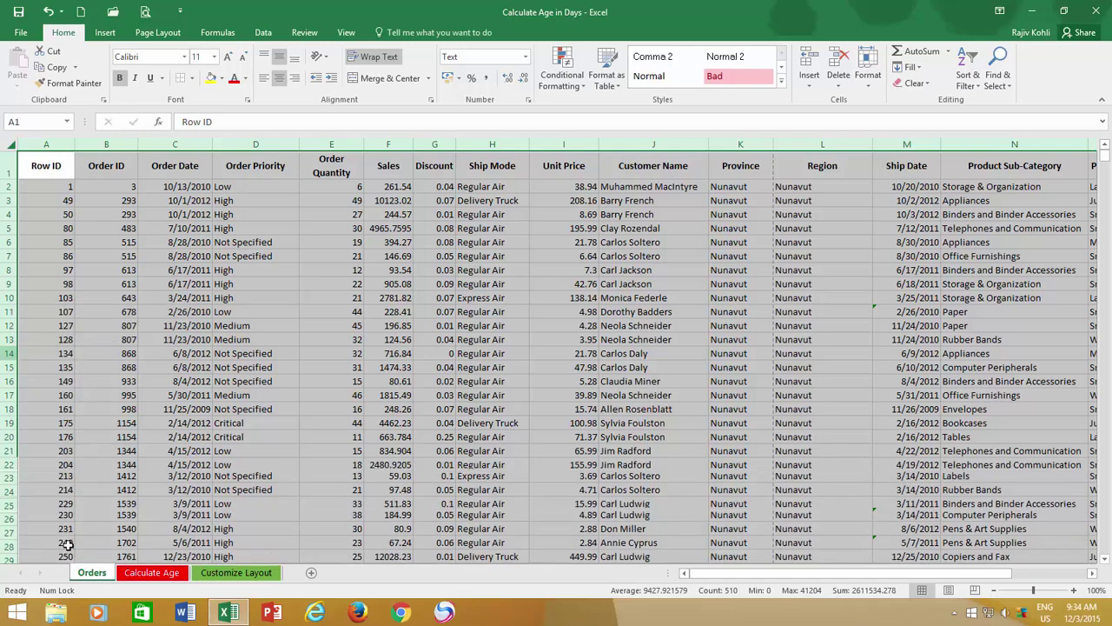
left_click(41, 158)
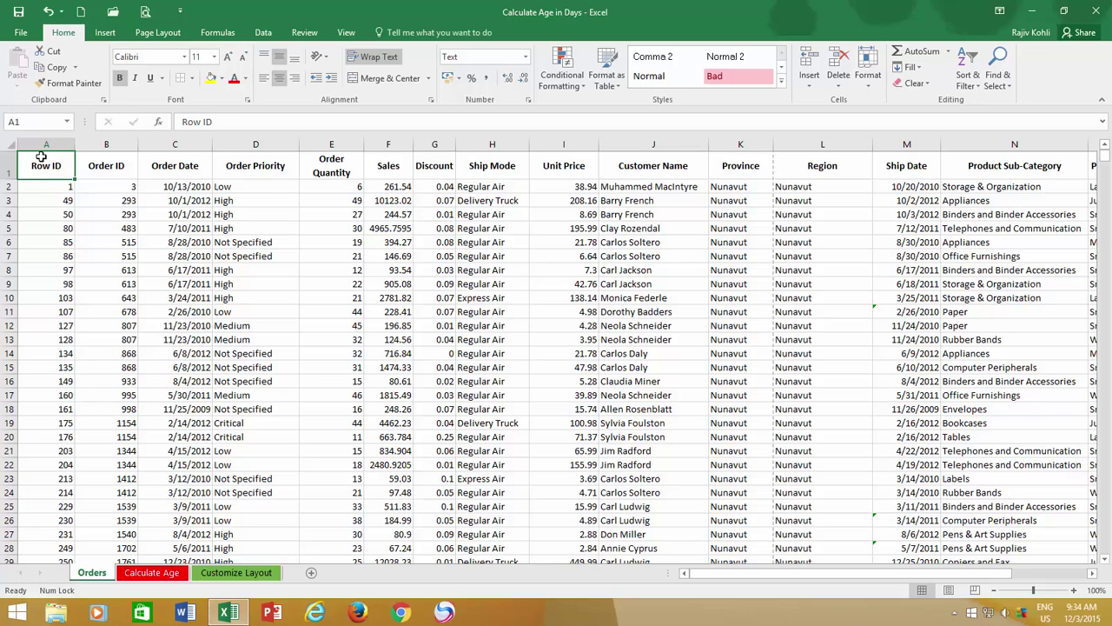